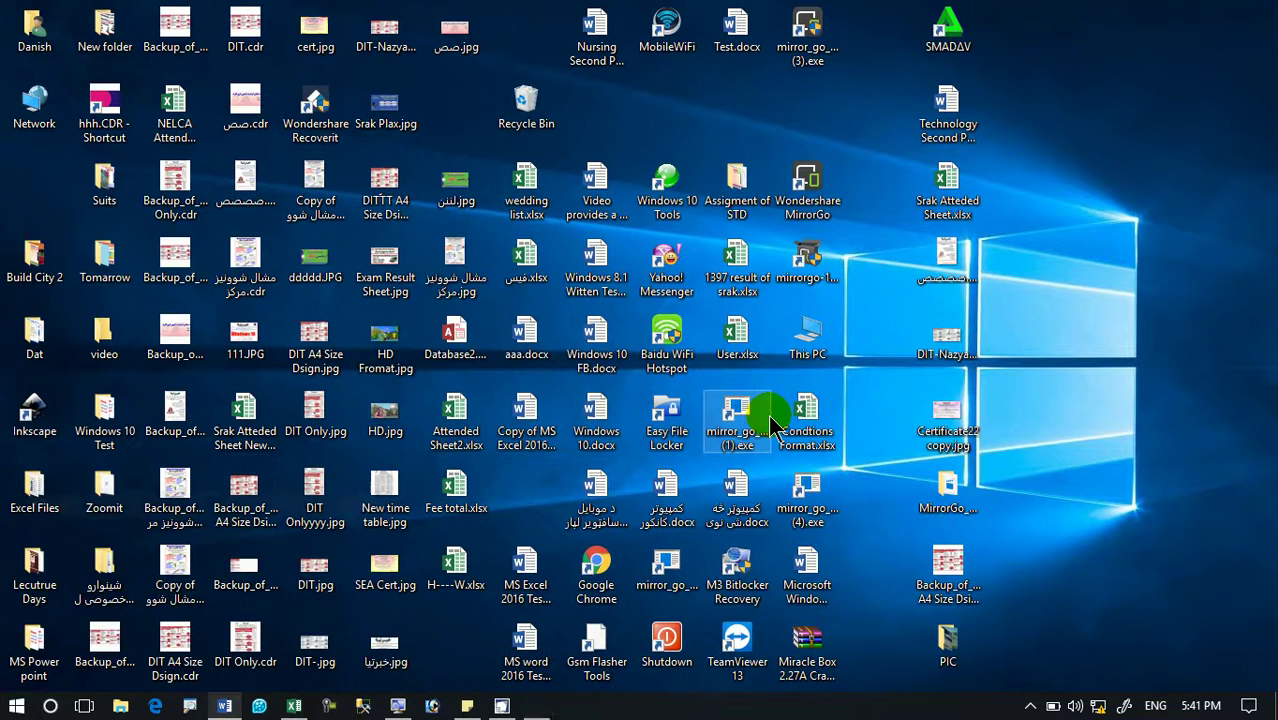
# - Ping 127.0.0.1 from the Command Prompt to test the network card, and close the prompt
pyautogui.press('Return')
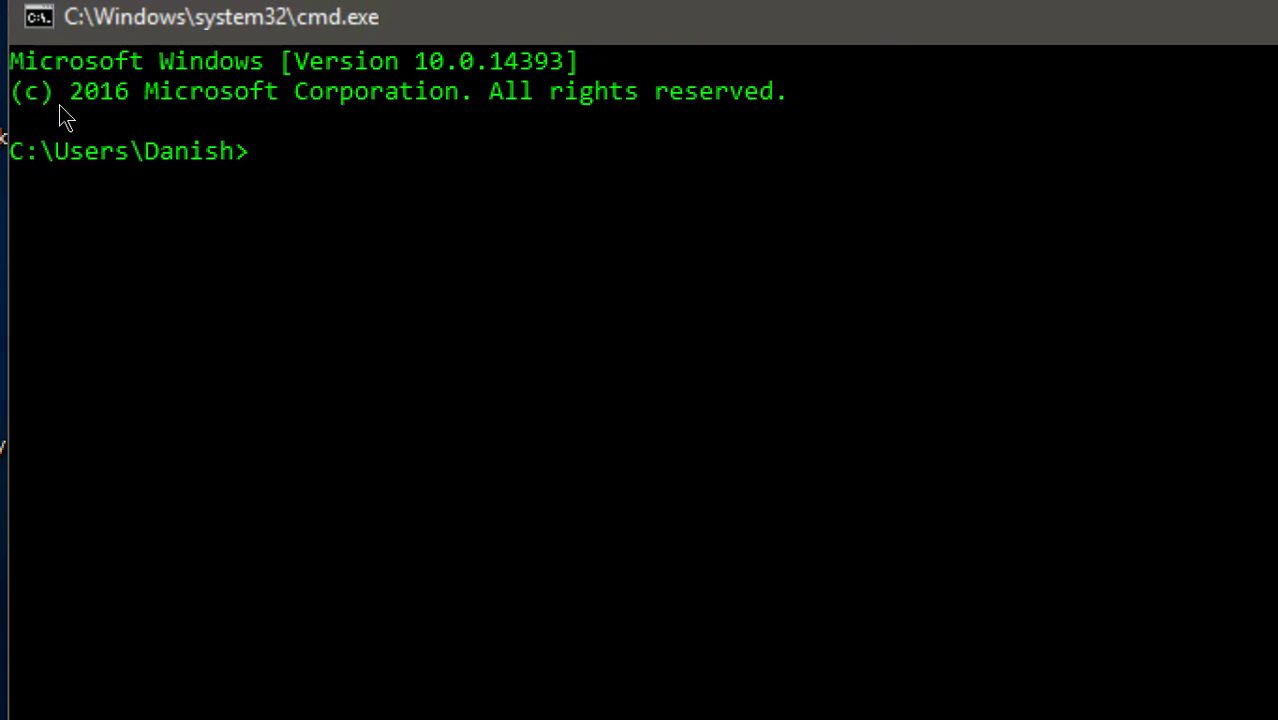
pyautogui.write('Ping 127')
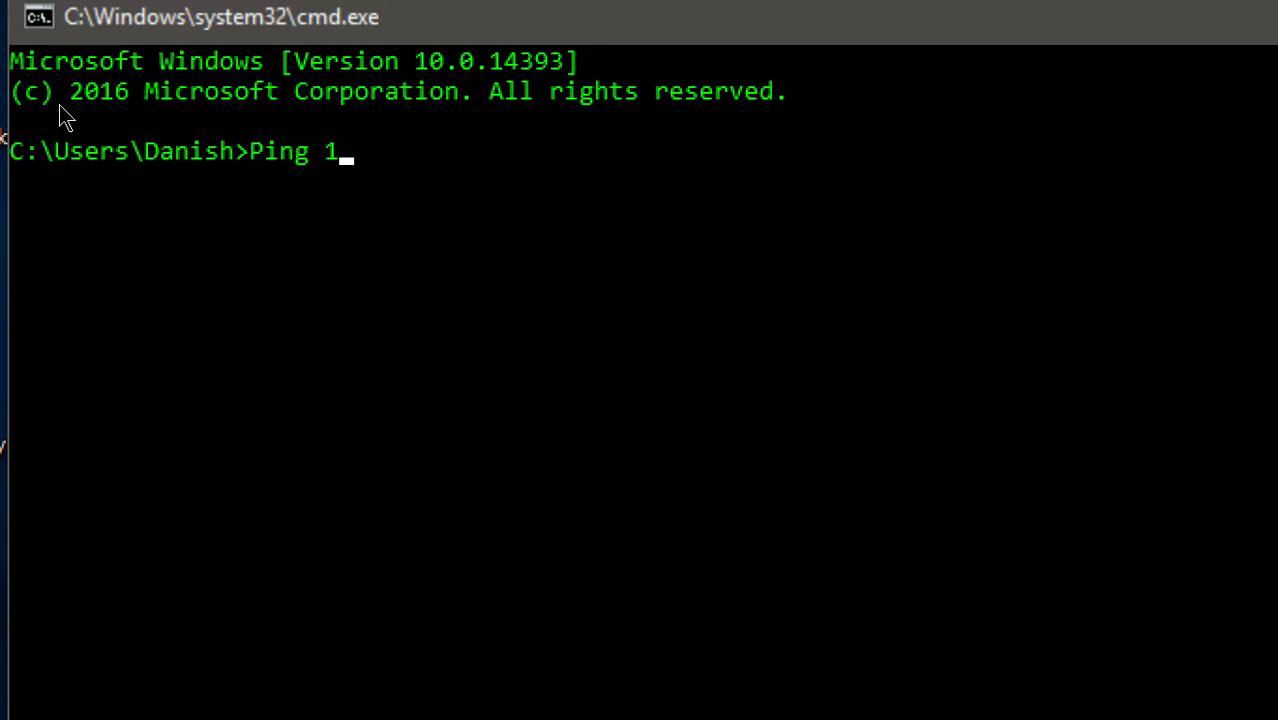
pyautogui.write('.0.0.1')
pyautogui.press('Return')
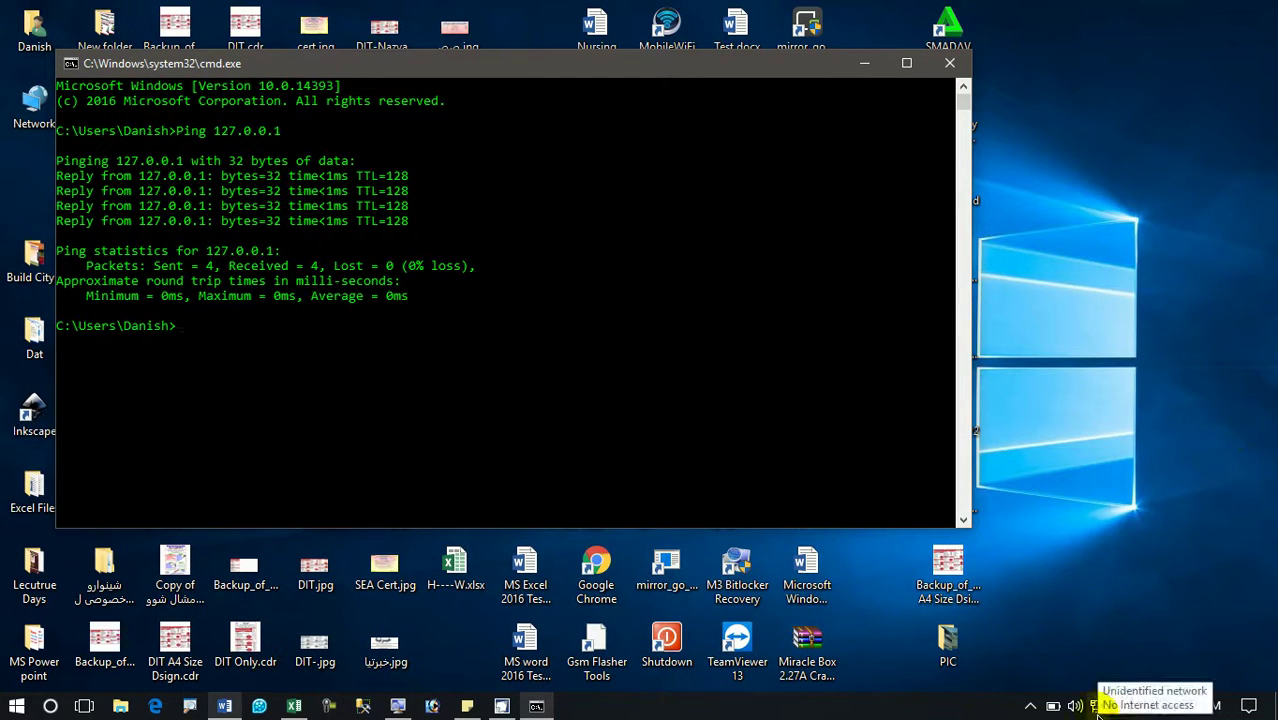
pyautogui.click(955, 64)
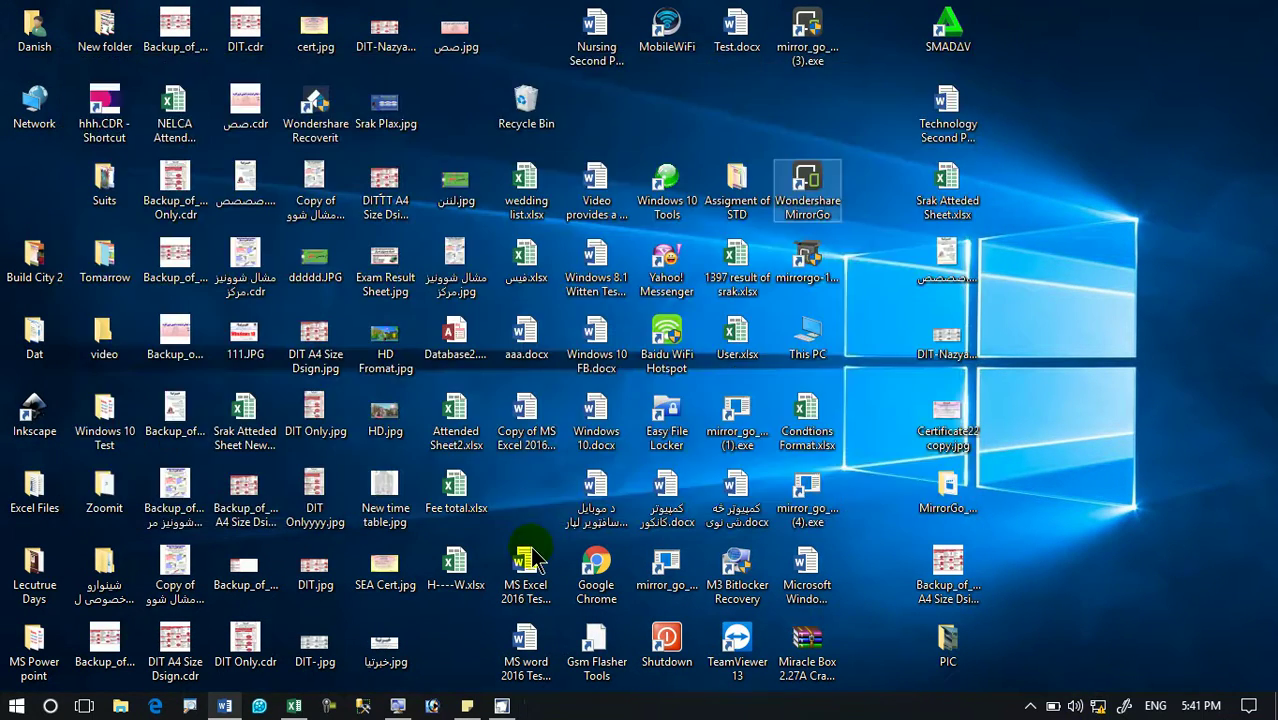
# - Switch to the Word notes, review the LAN Cable and Computer IP Address lines, and minimize the document
pyautogui.click(226, 706)
pyautogui.scroll(3, 232, 338)
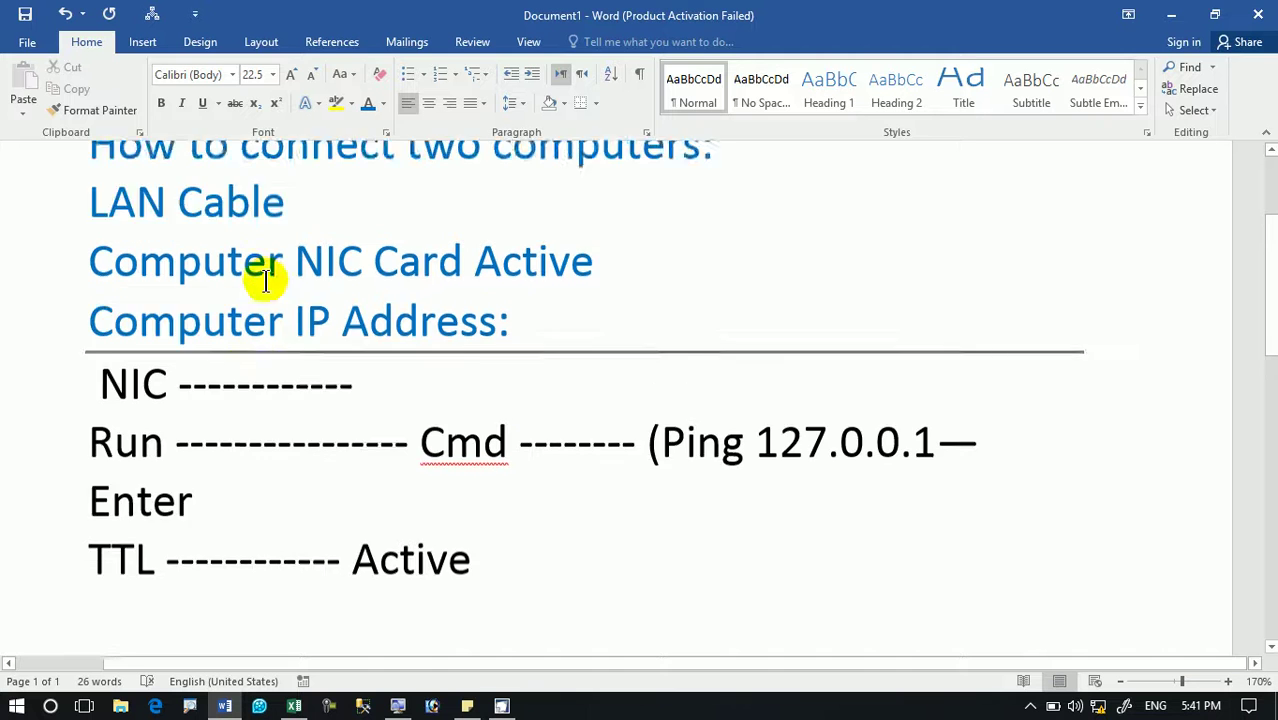
pyautogui.moveTo(92, 316); pyautogui.dragTo(312, 347)
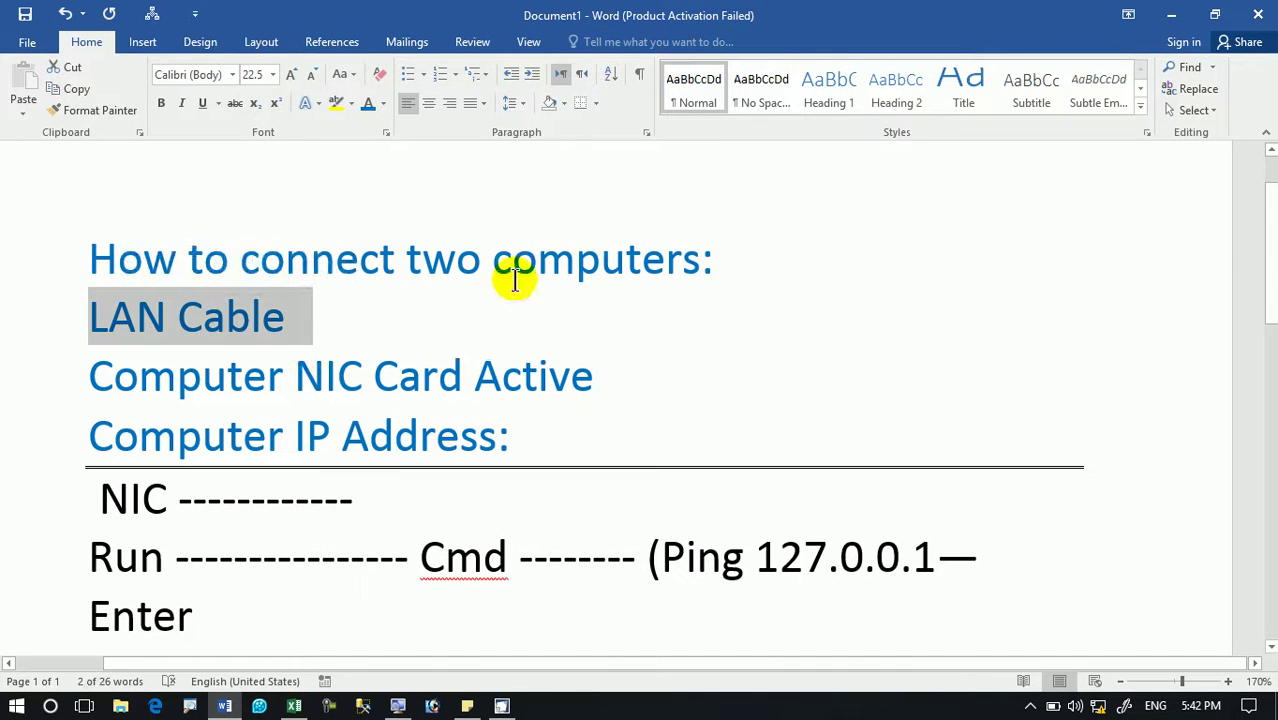
pyautogui.tripleClick(246, 435)
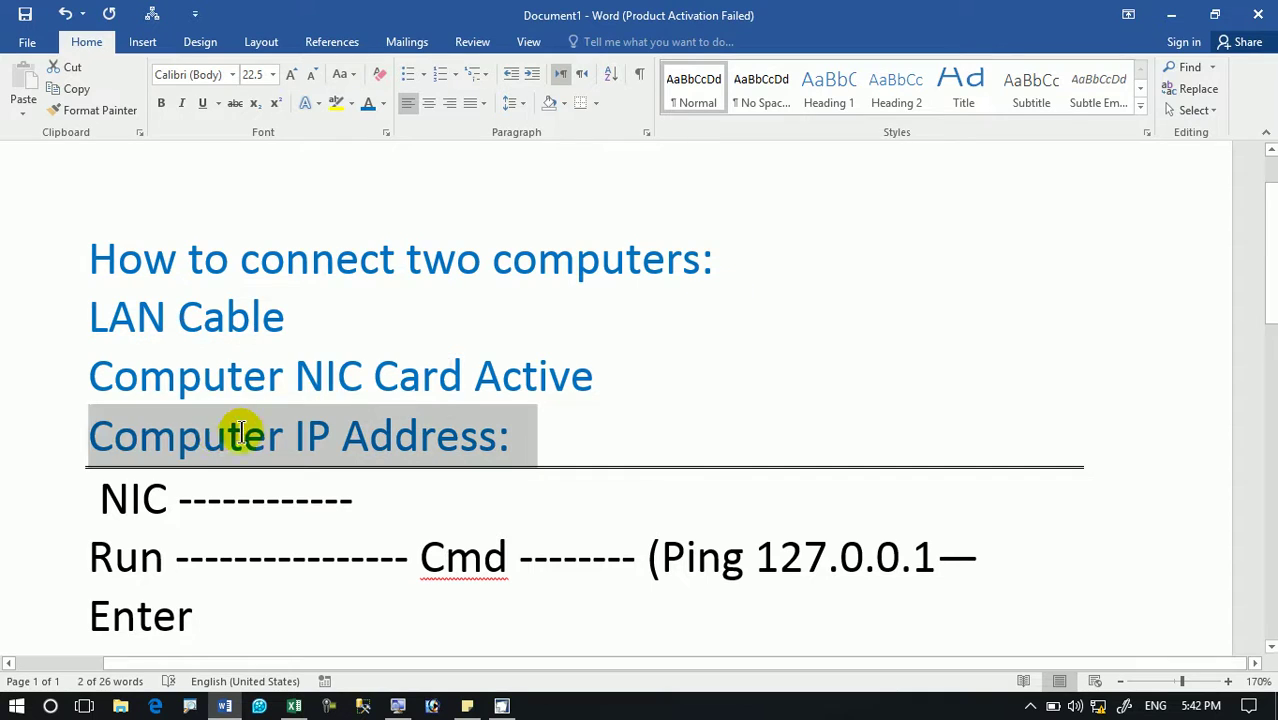
pyautogui.click(1171, 15)
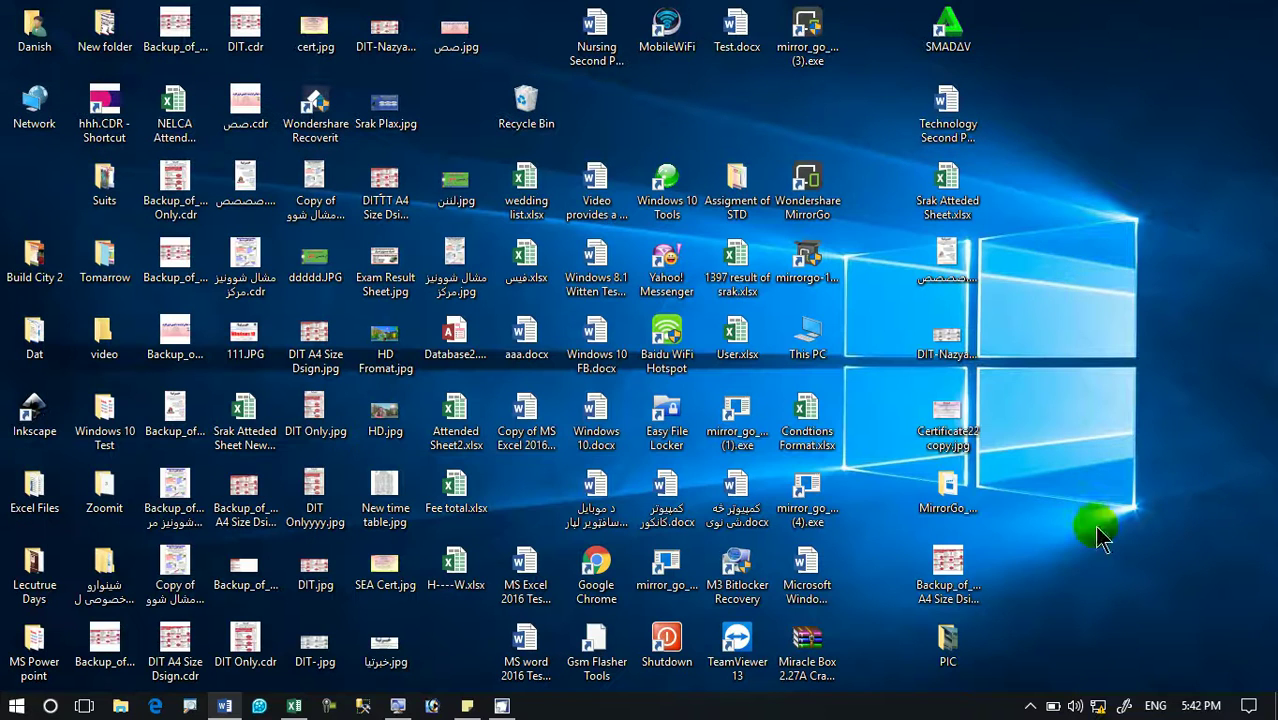
# - Review the network discovery, file and printer sharing and All Networks options in the advanced sharing settings, leaving them without saving
pyautogui.rightClick(1098, 707)
pyautogui.click(1100, 690)
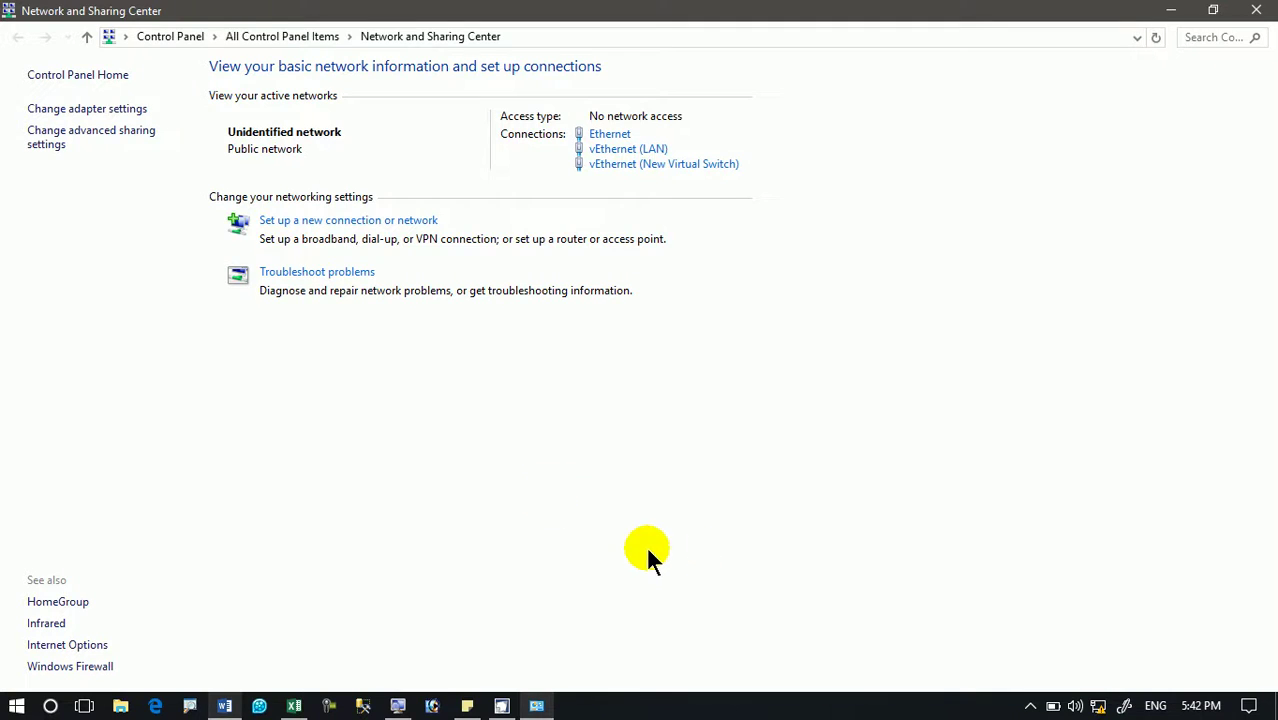
pyautogui.click(95, 146)
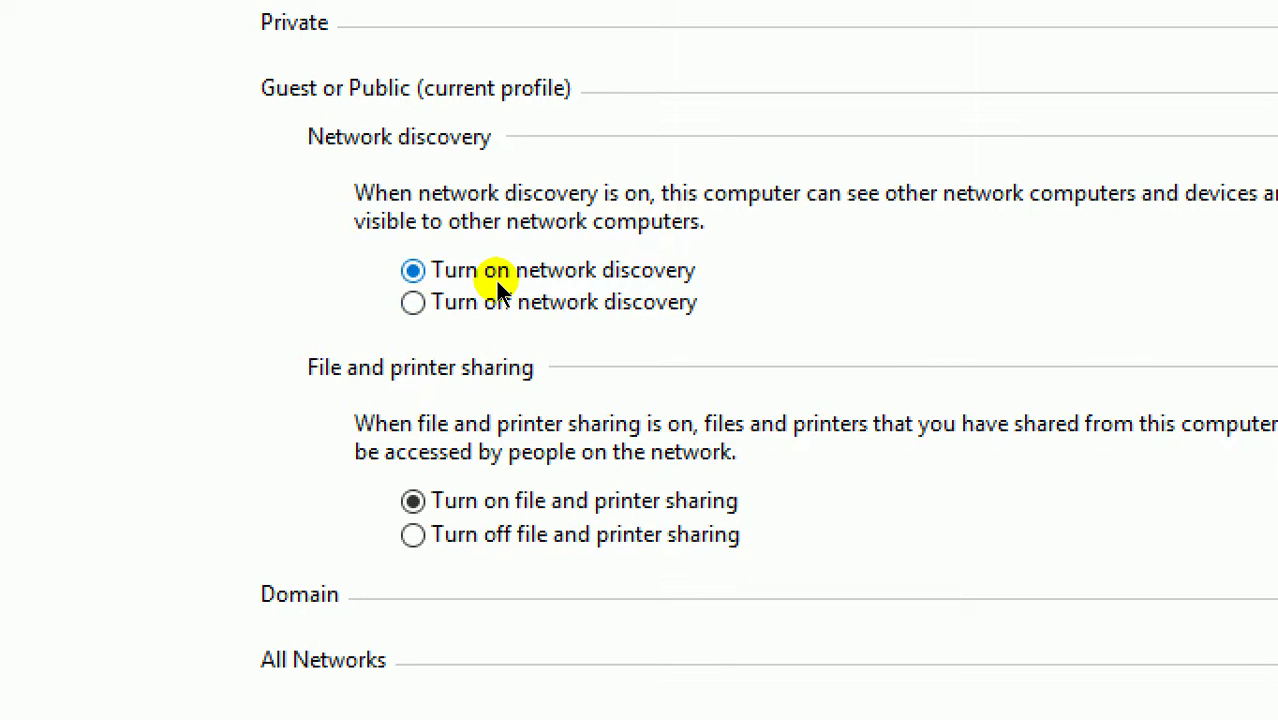
pyautogui.click(472, 283)
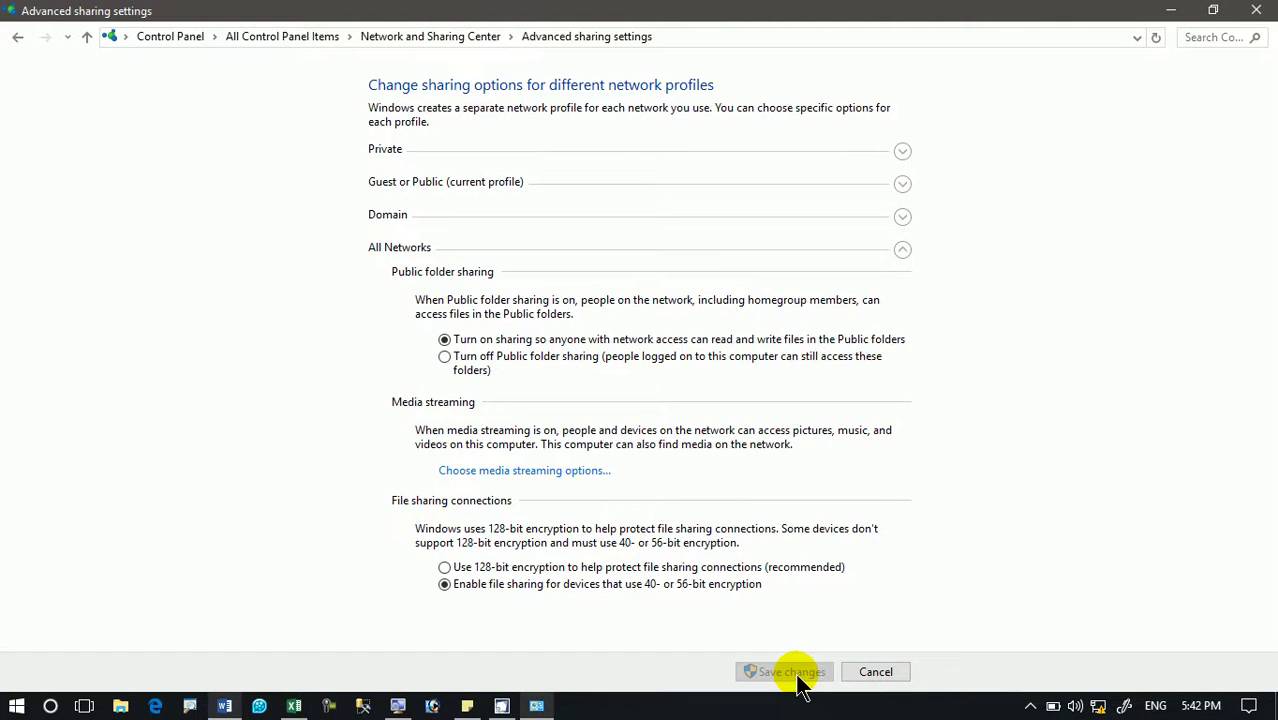
pyautogui.click(853, 674)
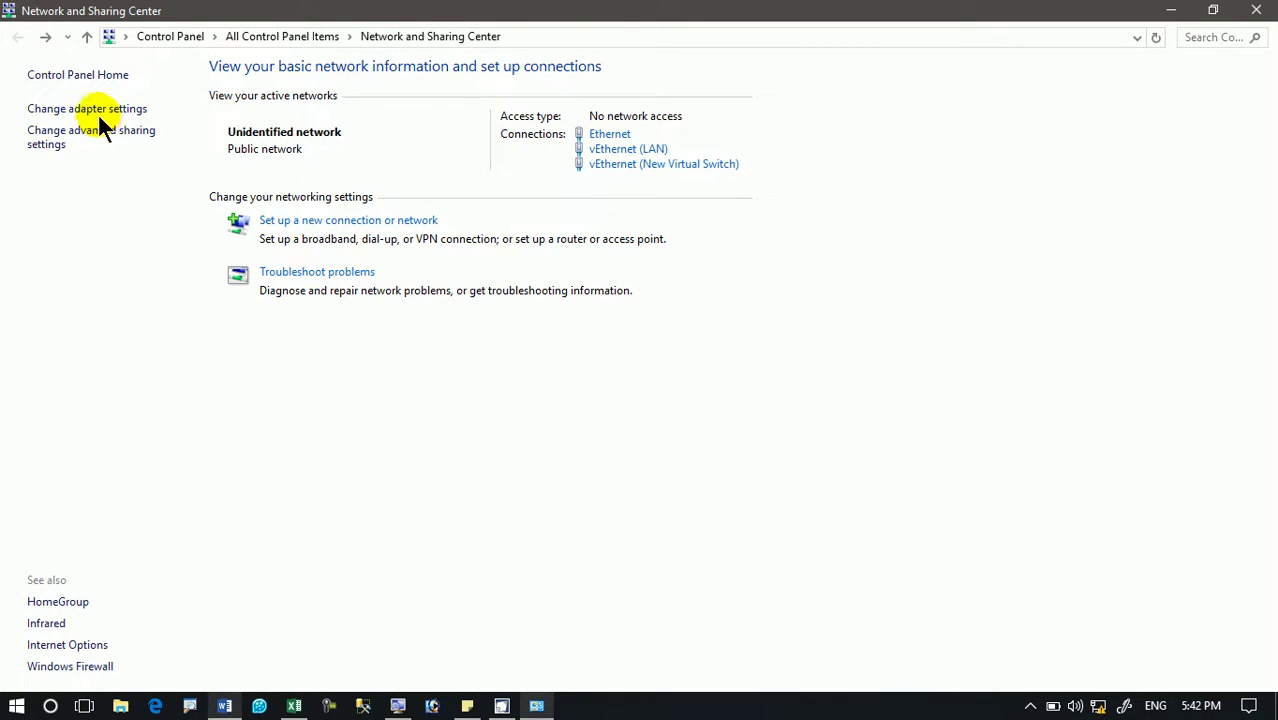
# - Open the Internet Protocol Version 4 (TCP/IPv4) properties of the Ethernet adapter
pyautogui.doubleClick(354, 8)
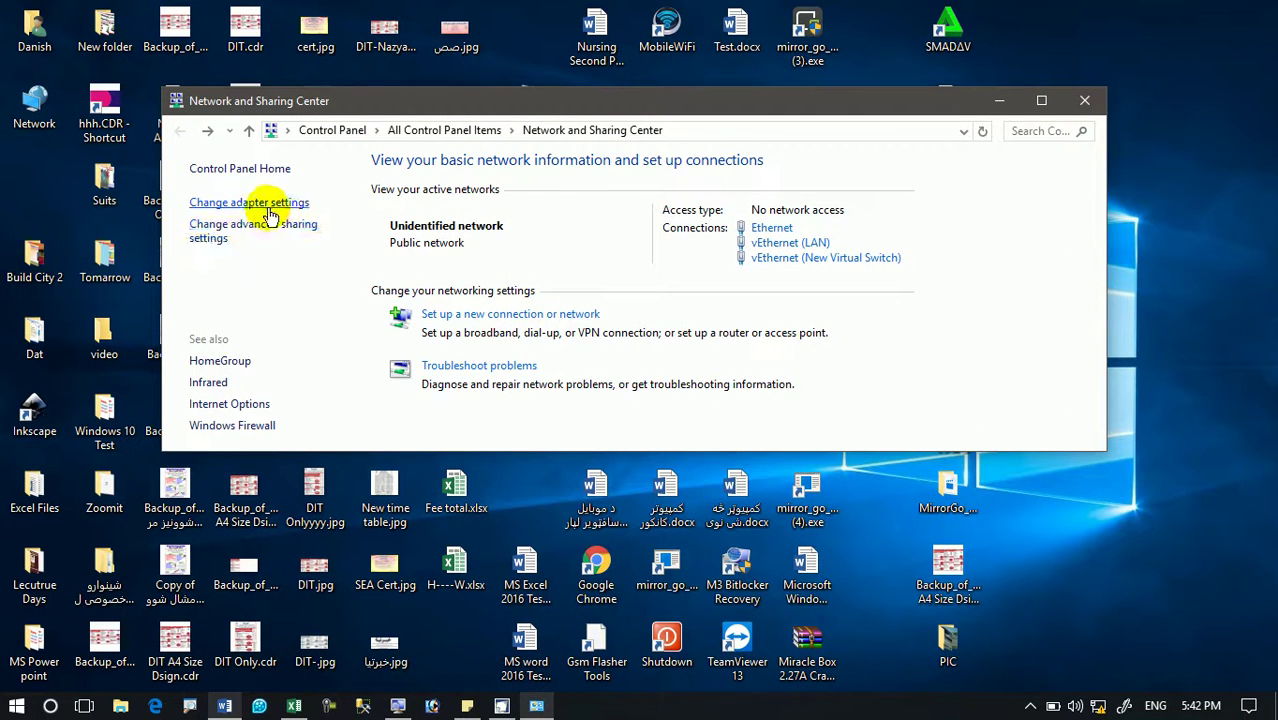
pyautogui.click(270, 210)
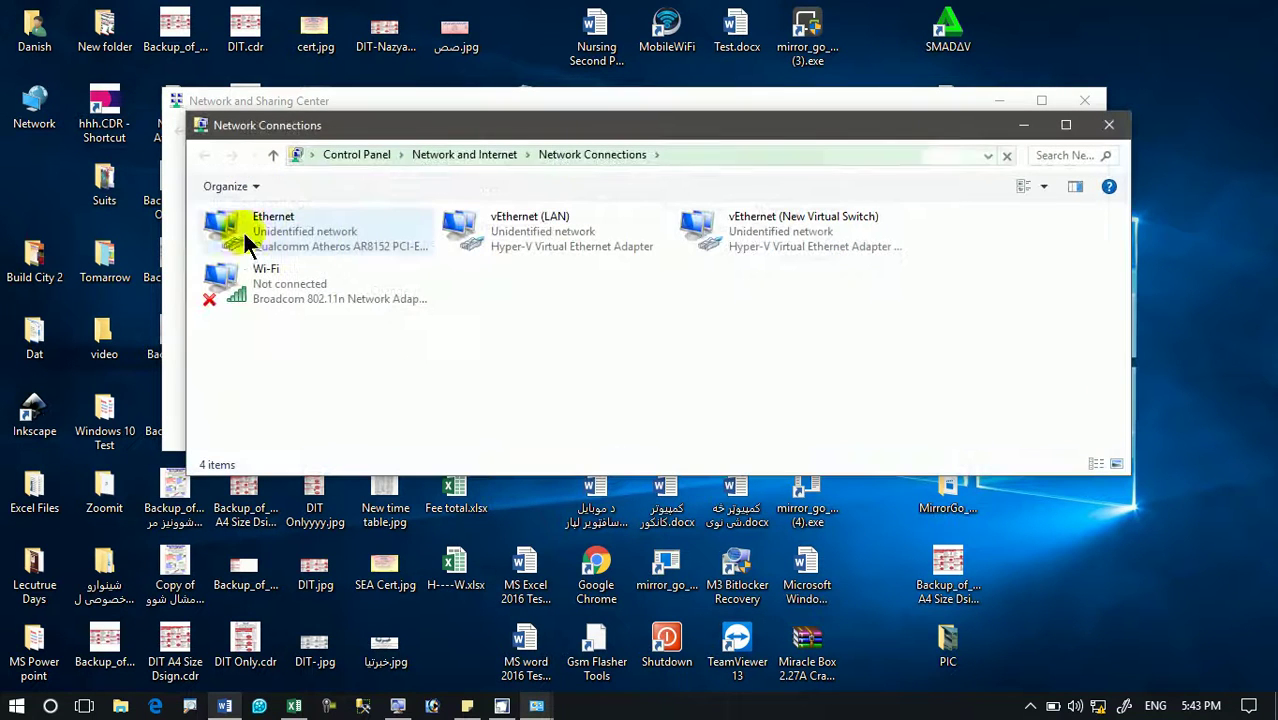
pyautogui.click(240, 226)
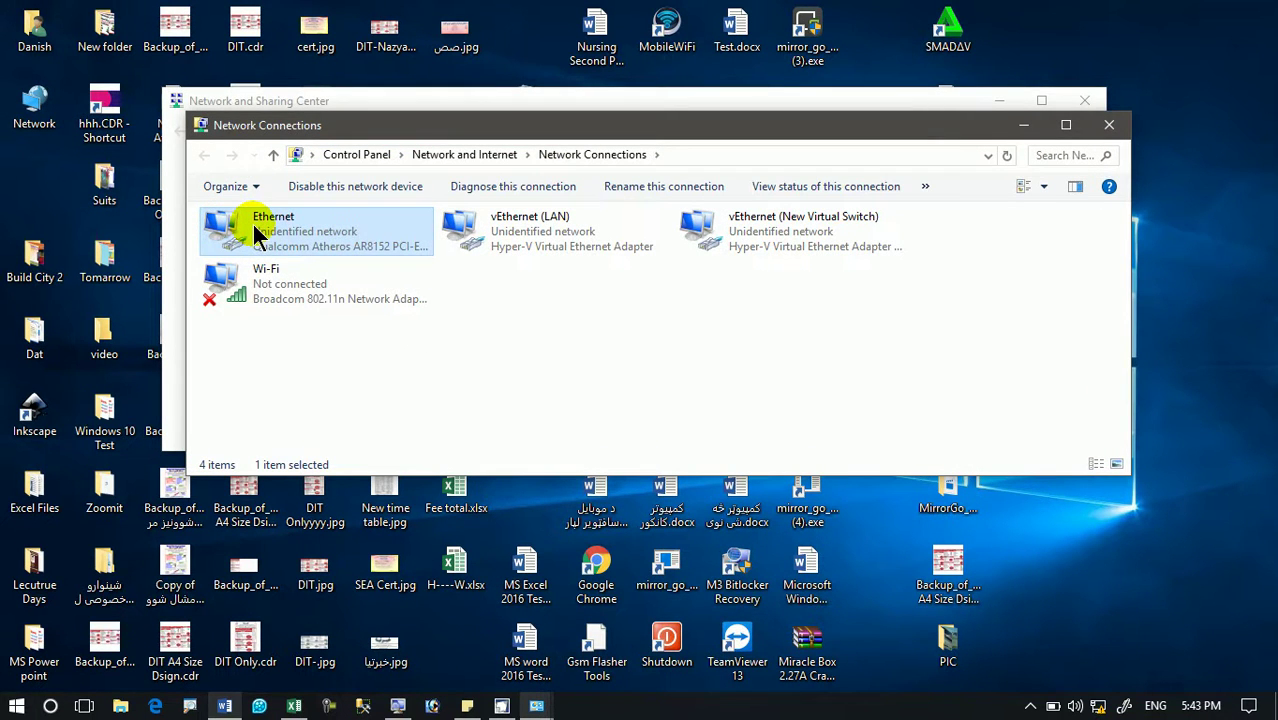
pyautogui.rightClick(255, 232)
pyautogui.click(322, 402)
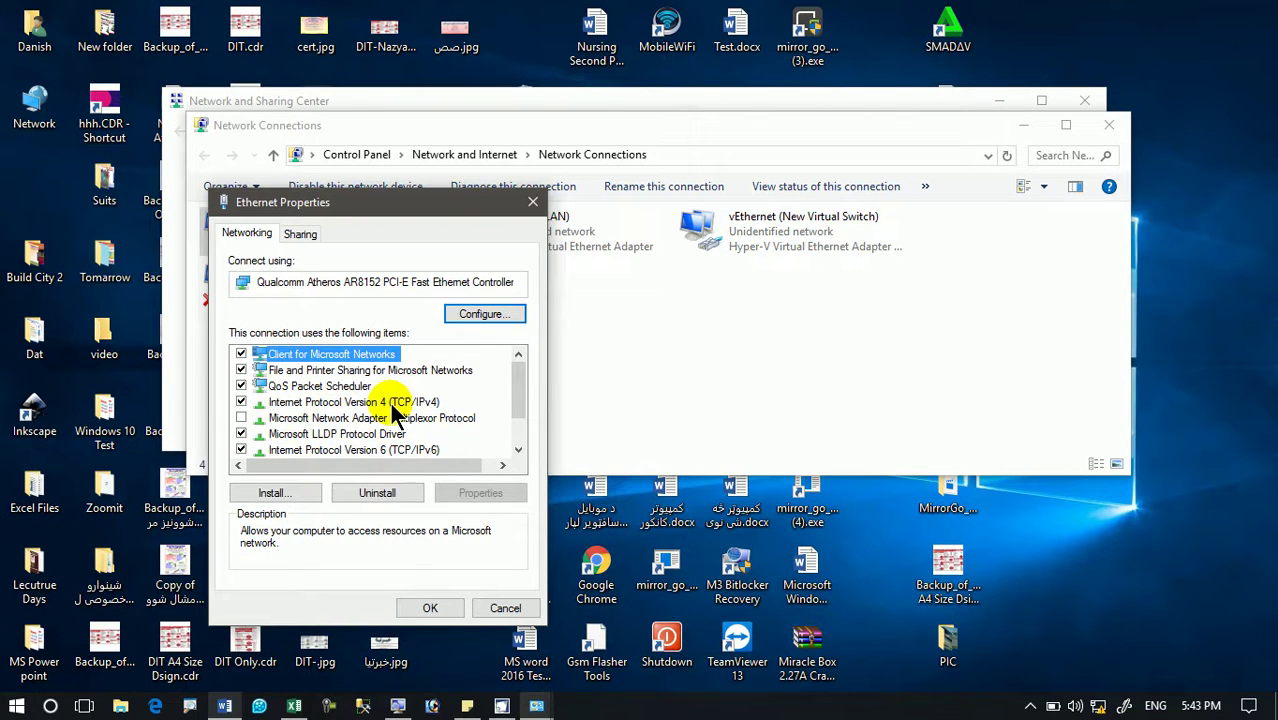
pyautogui.click(400, 402)
pyautogui.click(478, 500)
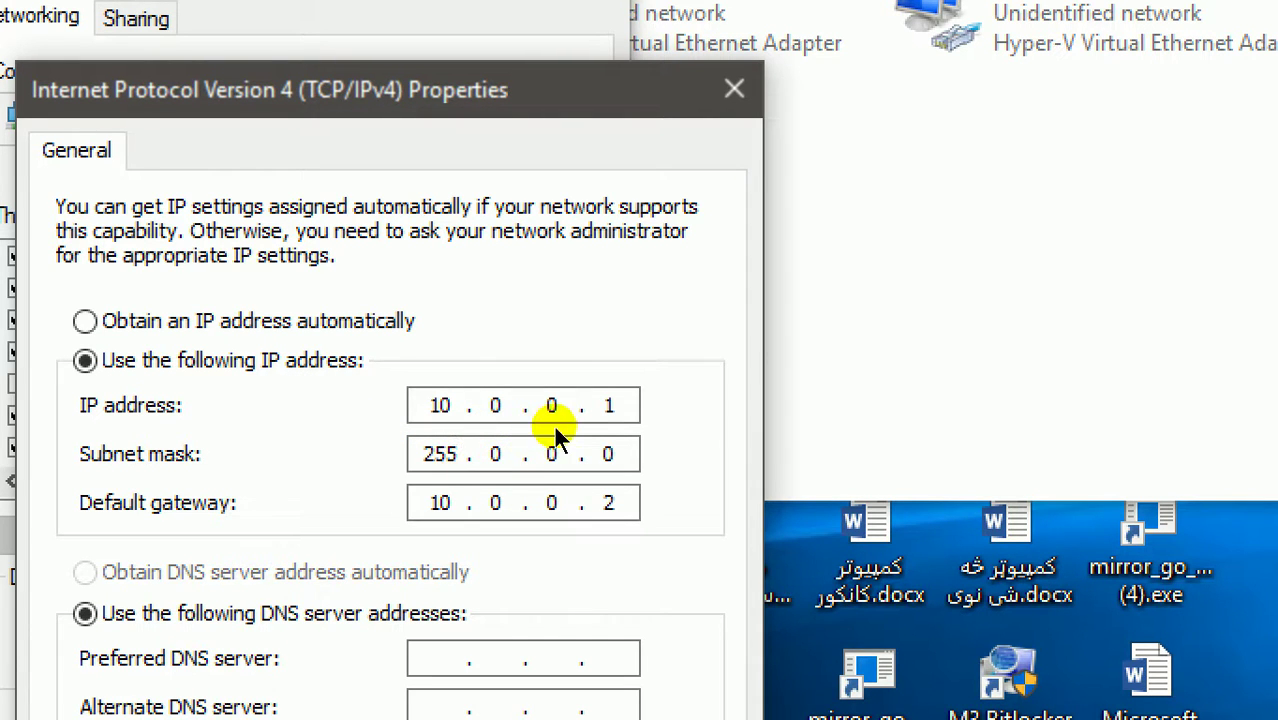
# - Clear the existing default gateway address in the IPv4 properties
pyautogui.click(534, 495)
pyautogui.hotkey('shift', 'Left')
pyautogui.press('BackSpace')
pyautogui.press('BackSpace')
pyautogui.press('BackSpace')
pyautogui.press('BackSpace')
pyautogui.press('BackSpace')
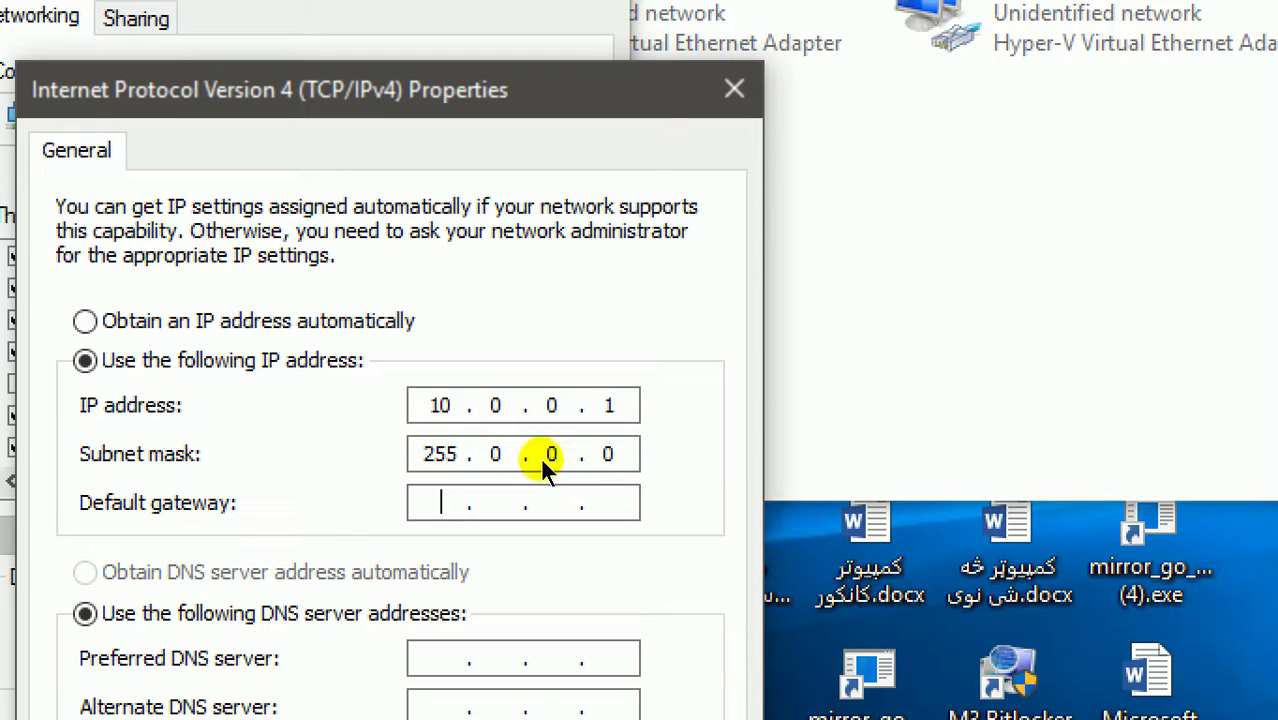
# - Replace the Ethernet adapter's static IP address with 10.0.0.5
pyautogui.click(545, 427)
pyautogui.press('BackSpace')
pyautogui.press('BackSpace')
pyautogui.press('BackSpace')
pyautogui.press('BackSpace')
pyautogui.press('BackSpace')
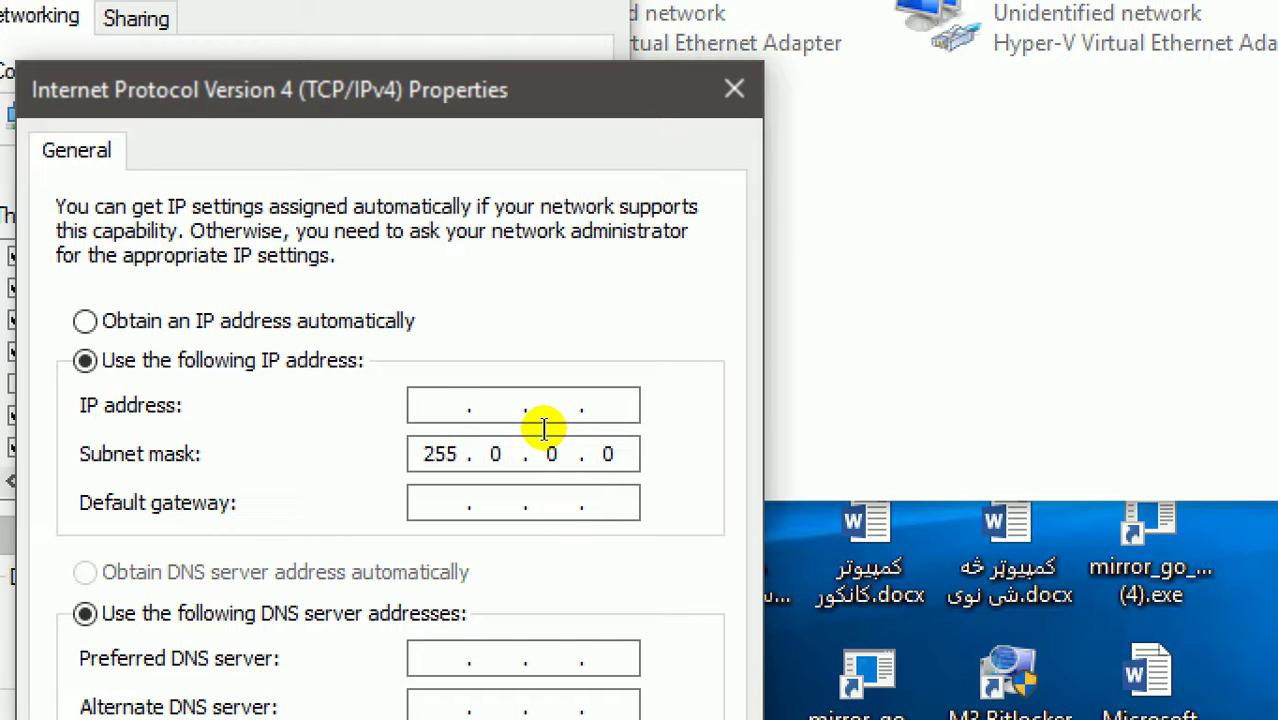
pyautogui.write('10.0.0.')
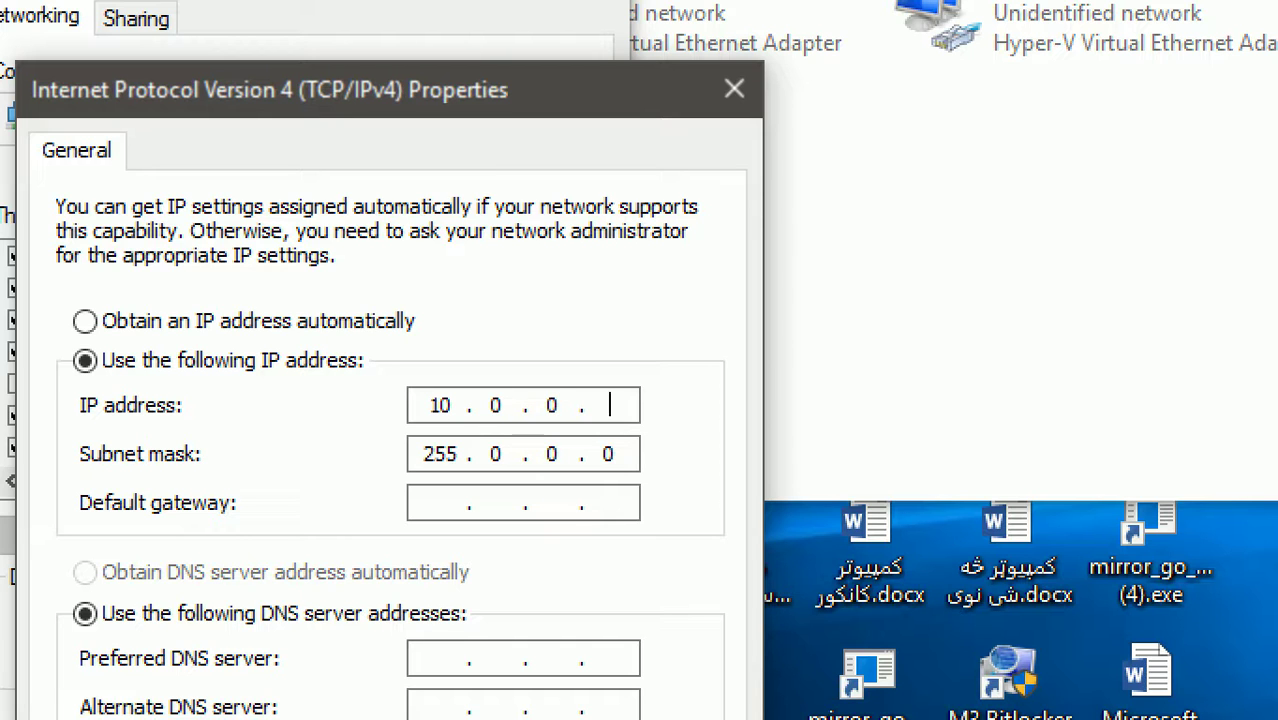
pyautogui.write('5')
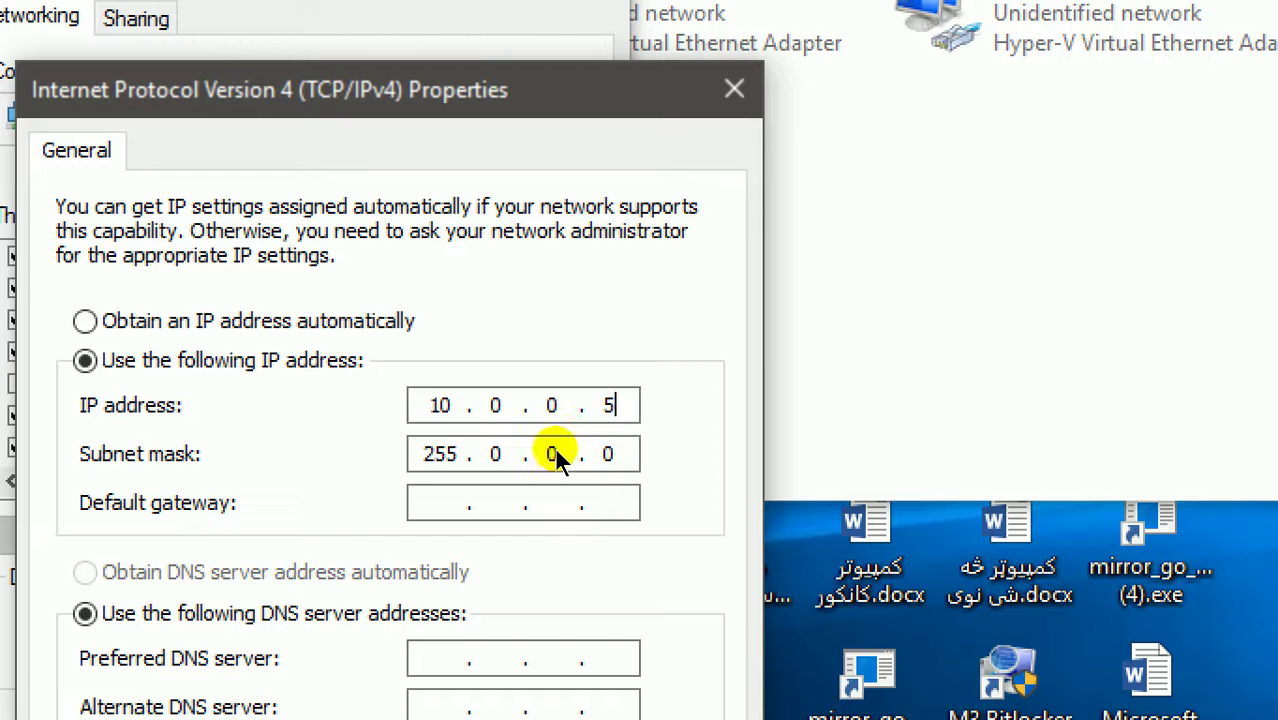
# - Set the default gateway to 10.0.0.6 and apply the IPv4 and Ethernet properties
pyautogui.press('Tab')
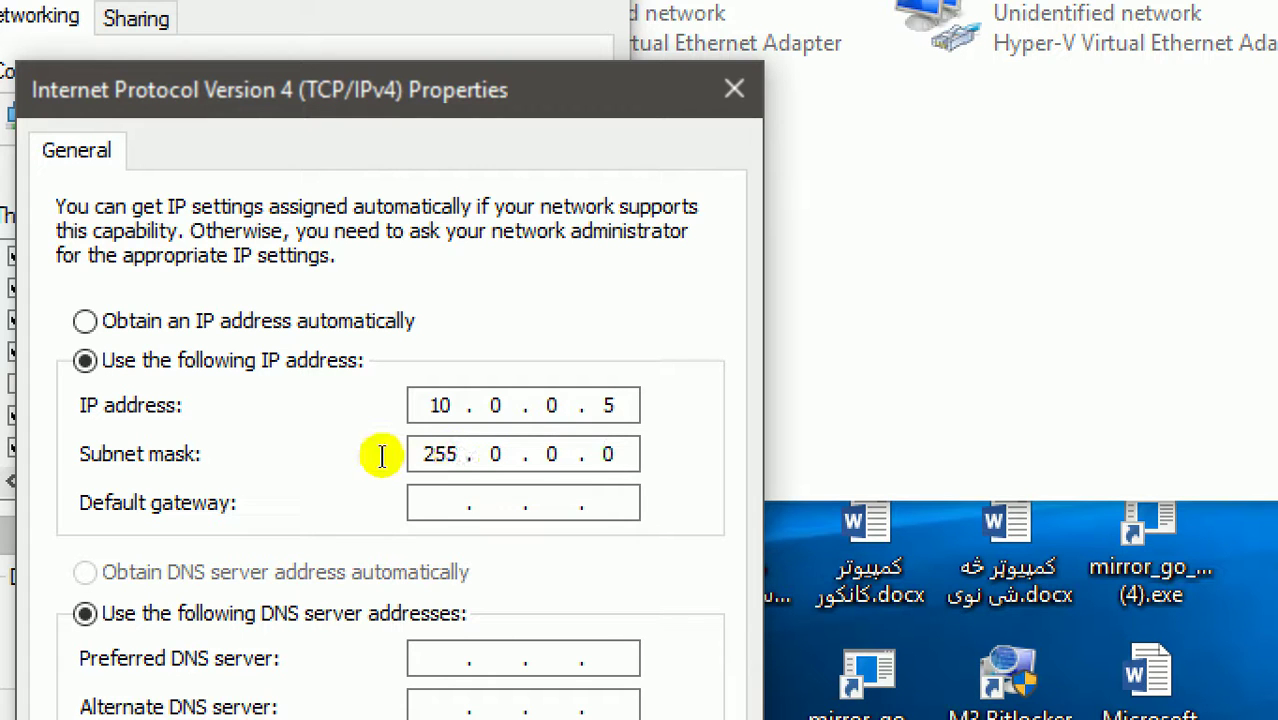
pyautogui.press('Tab')
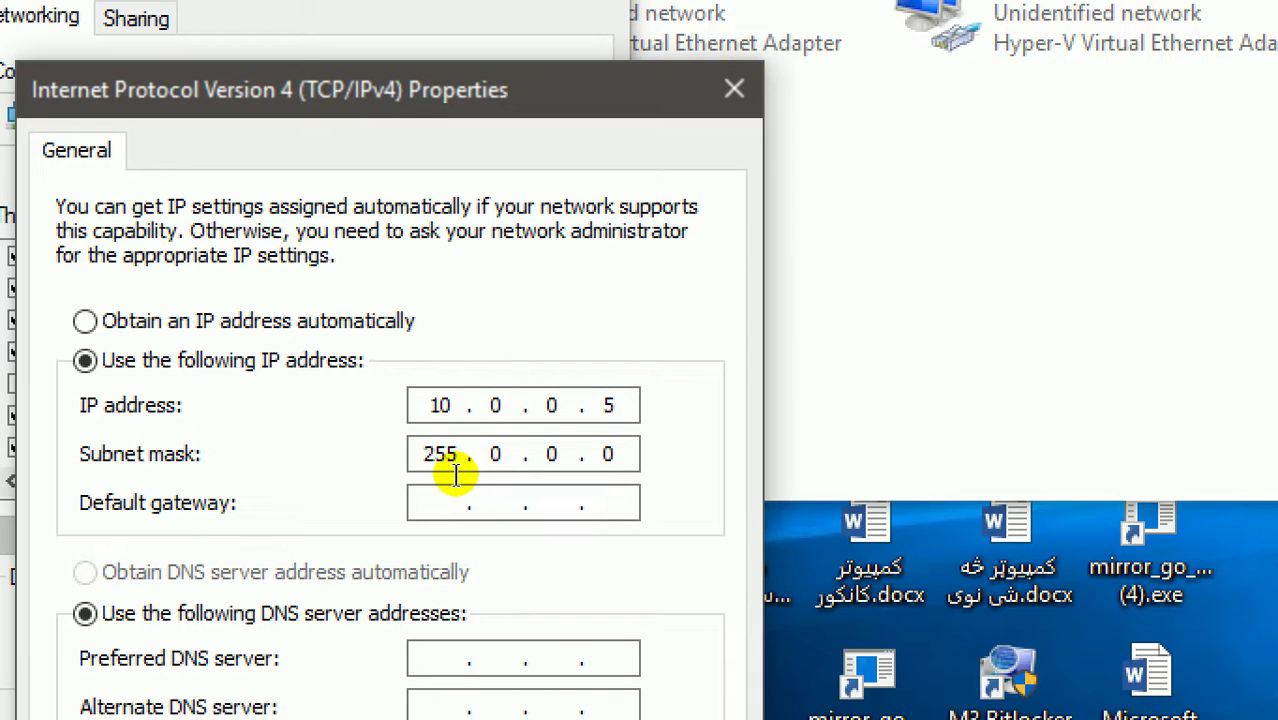
pyautogui.write('10')
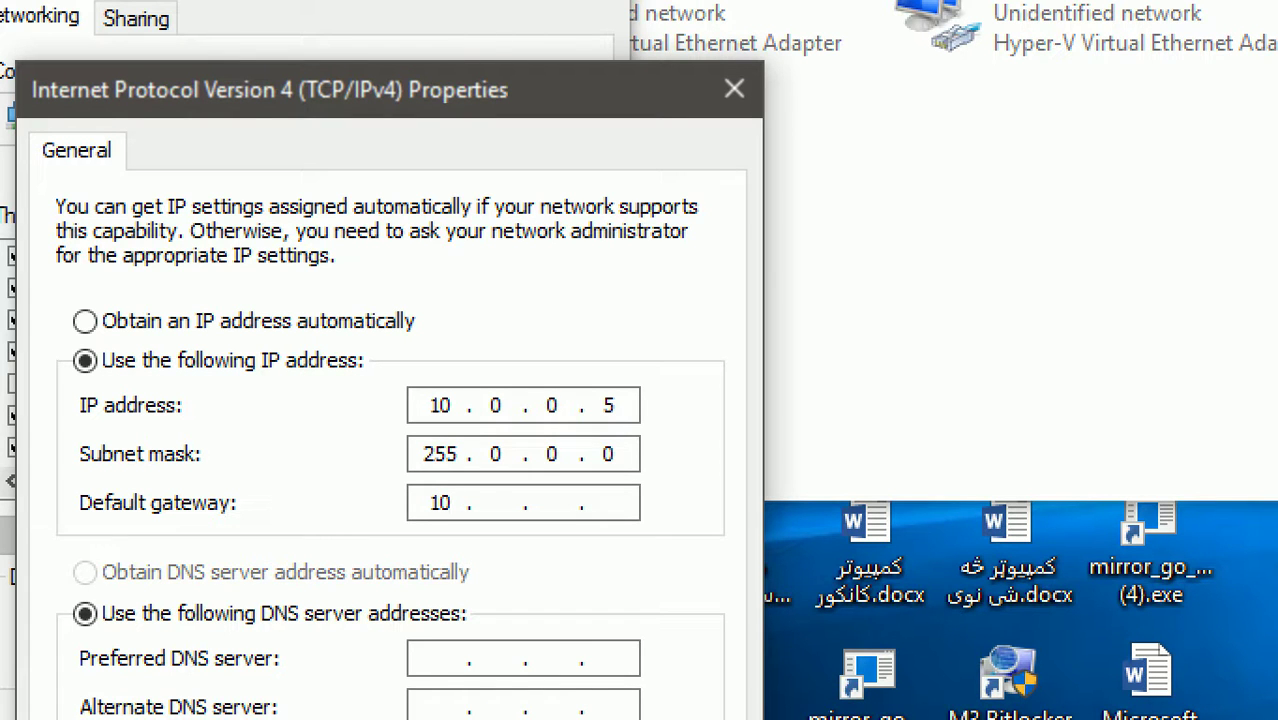
pyautogui.write('.0.0.6')
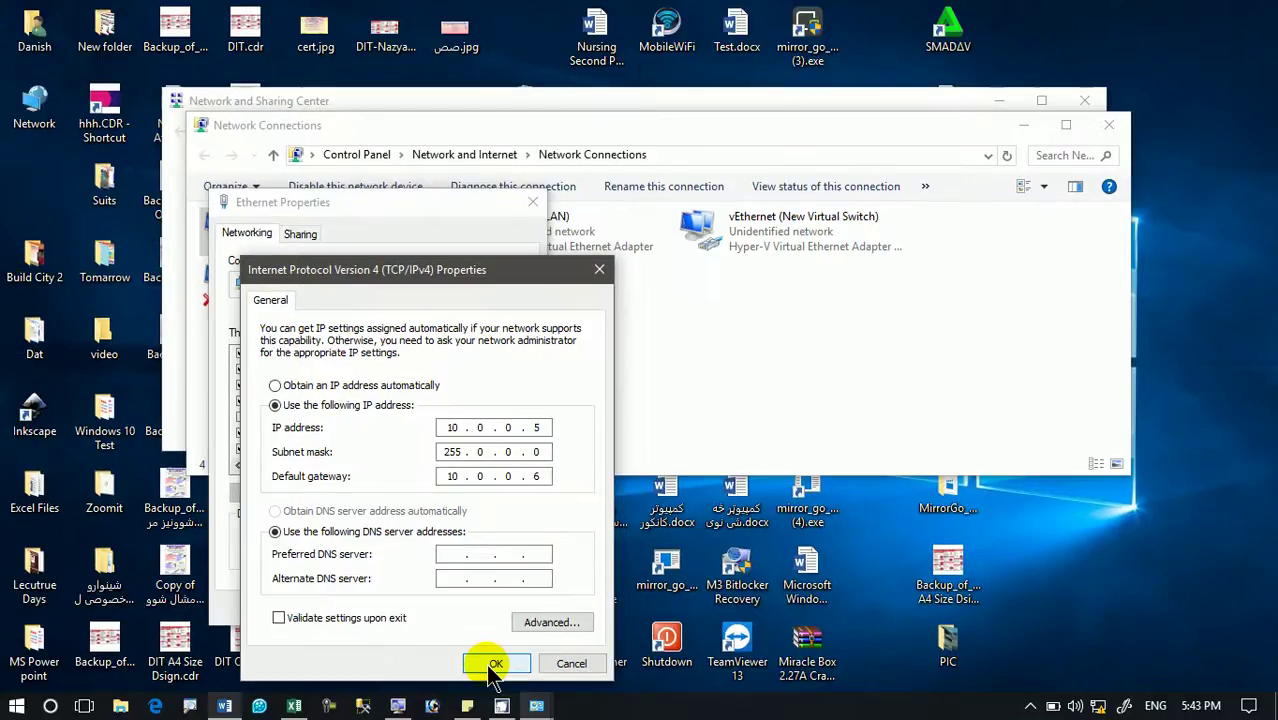
pyautogui.click(490, 672)
pyautogui.click(428, 605)
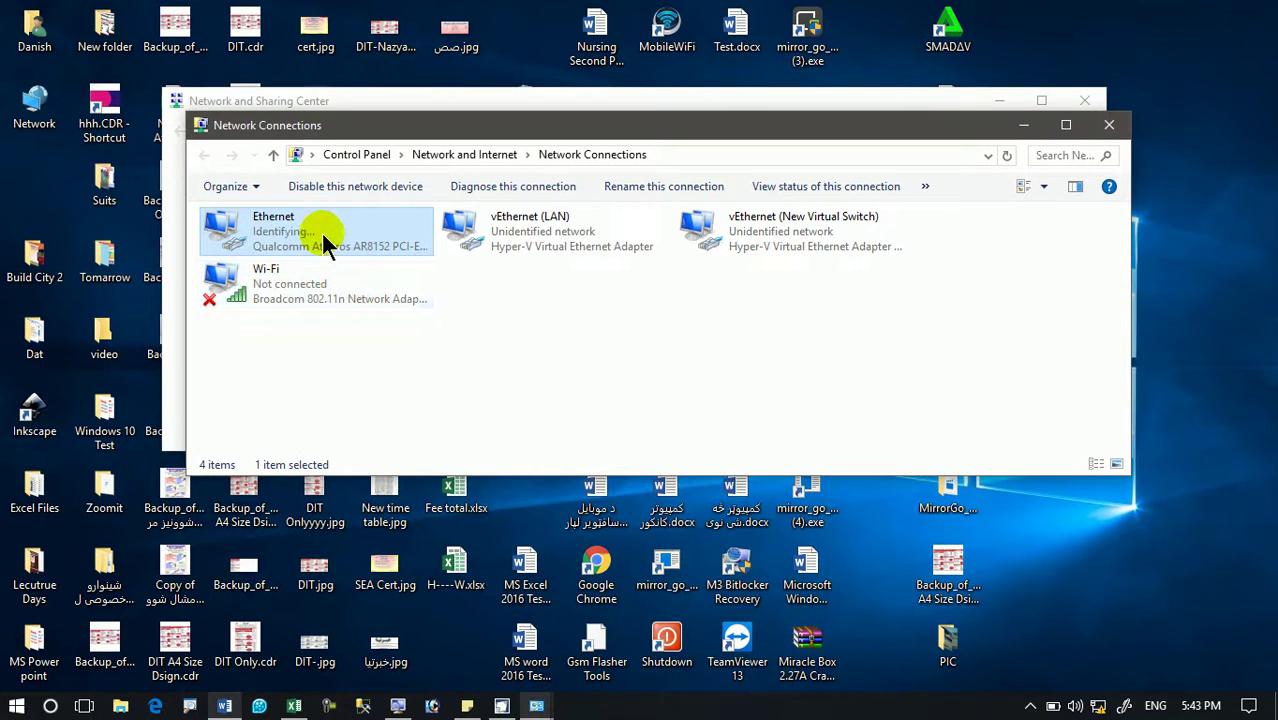
# - Check the Ethernet connection's IPv4 address and gateway in its details, and close all the network windows
pyautogui.doubleClick(321, 233)
pyautogui.click(565, 333)
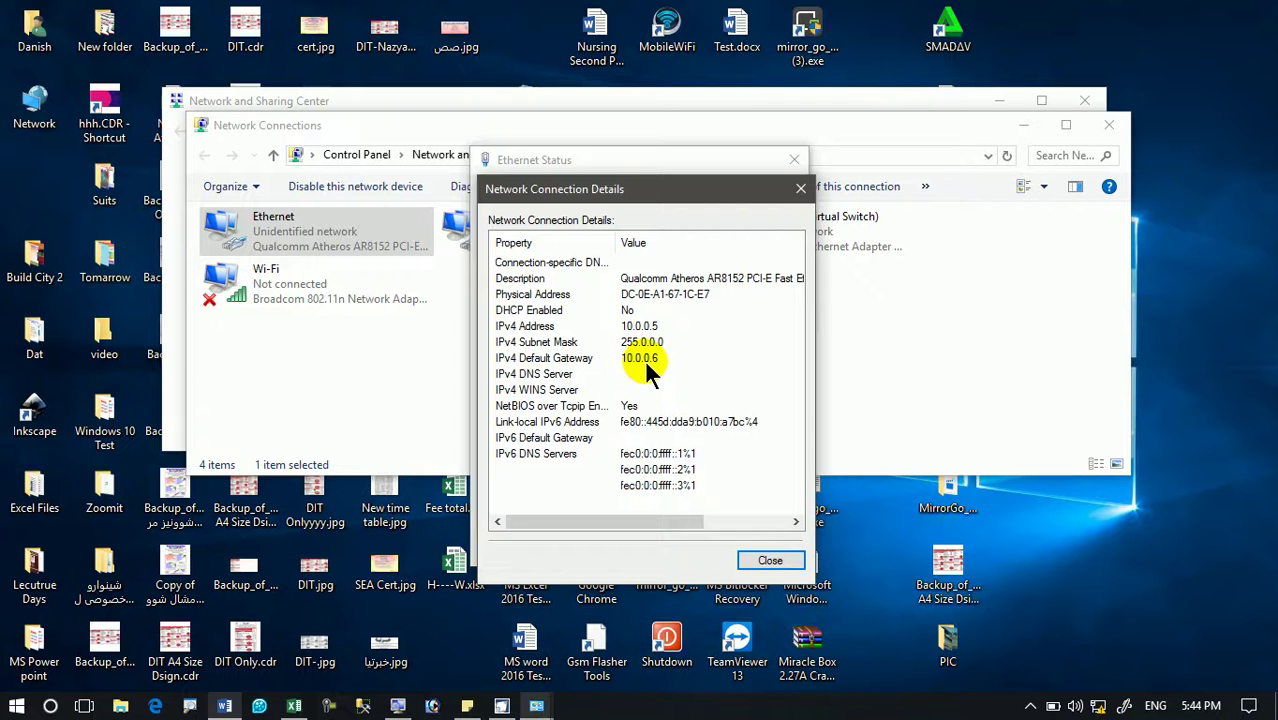
pyautogui.click(767, 560)
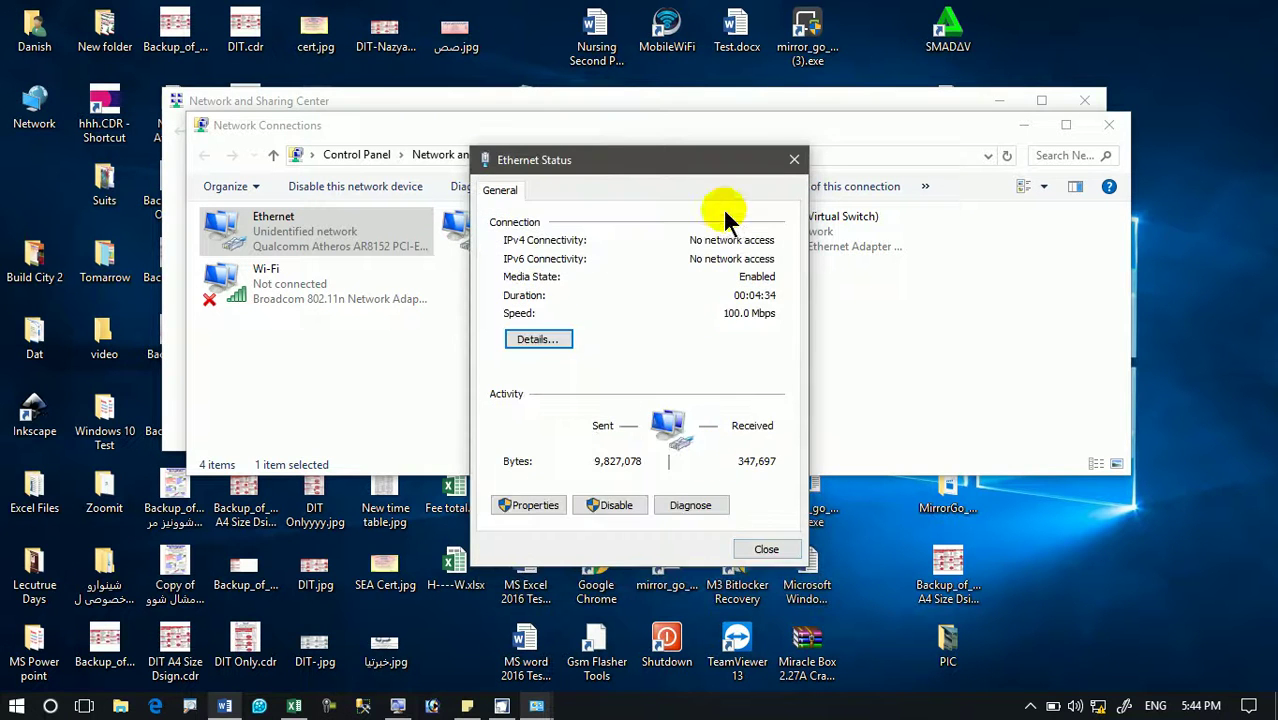
pyautogui.click(794, 160)
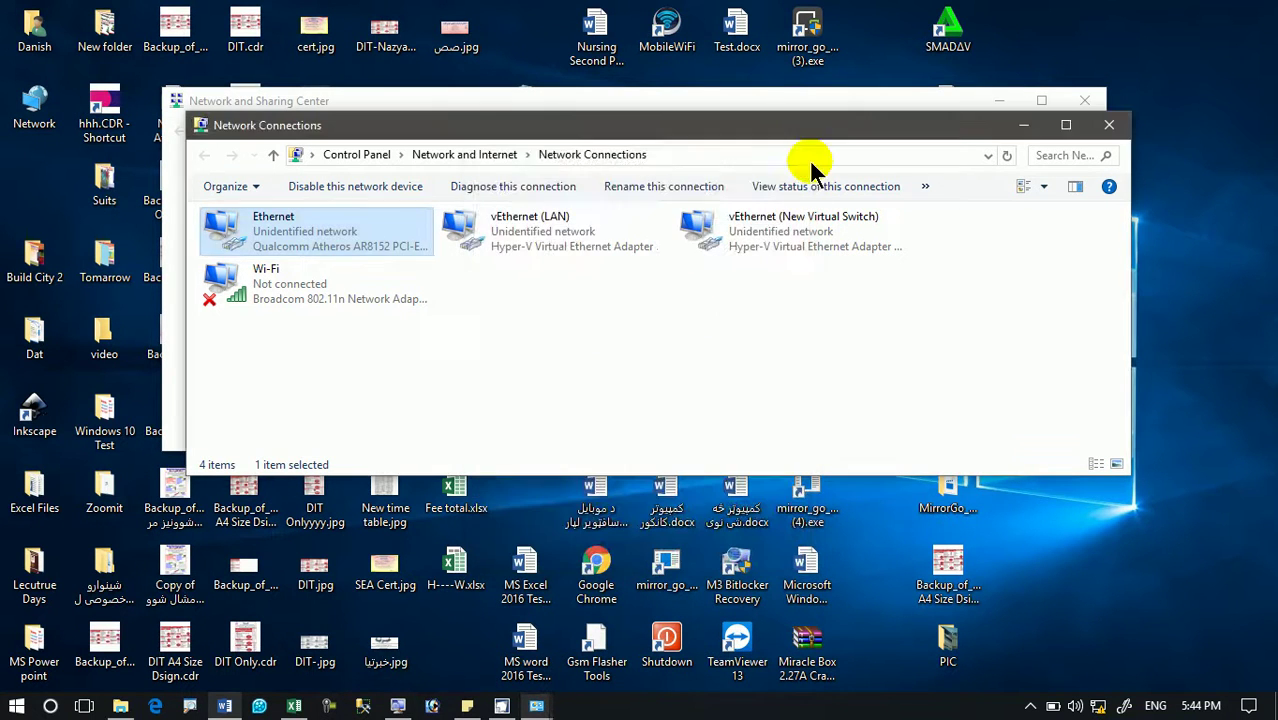
pyautogui.click(1108, 126)
pyautogui.click(1084, 102)
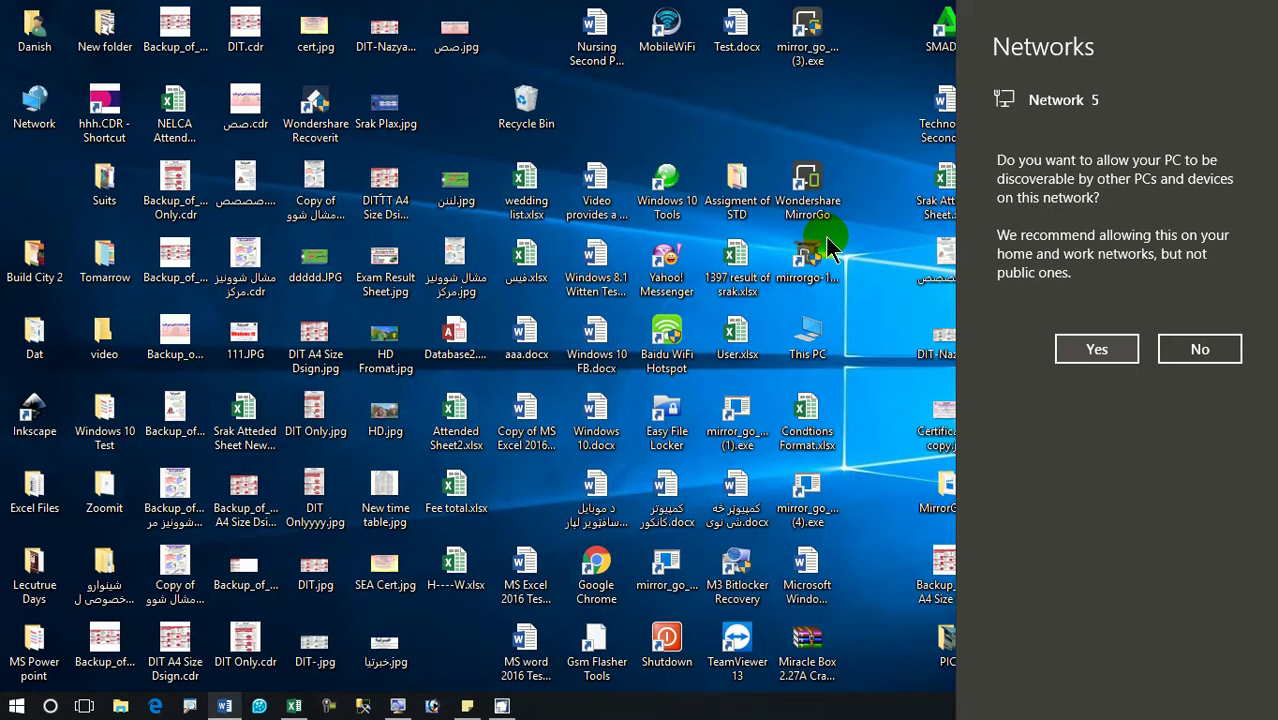
# - Allow the PC to be discoverable on Network 5 and move the Network desktop icon one slot down
pyautogui.click(1097, 342)
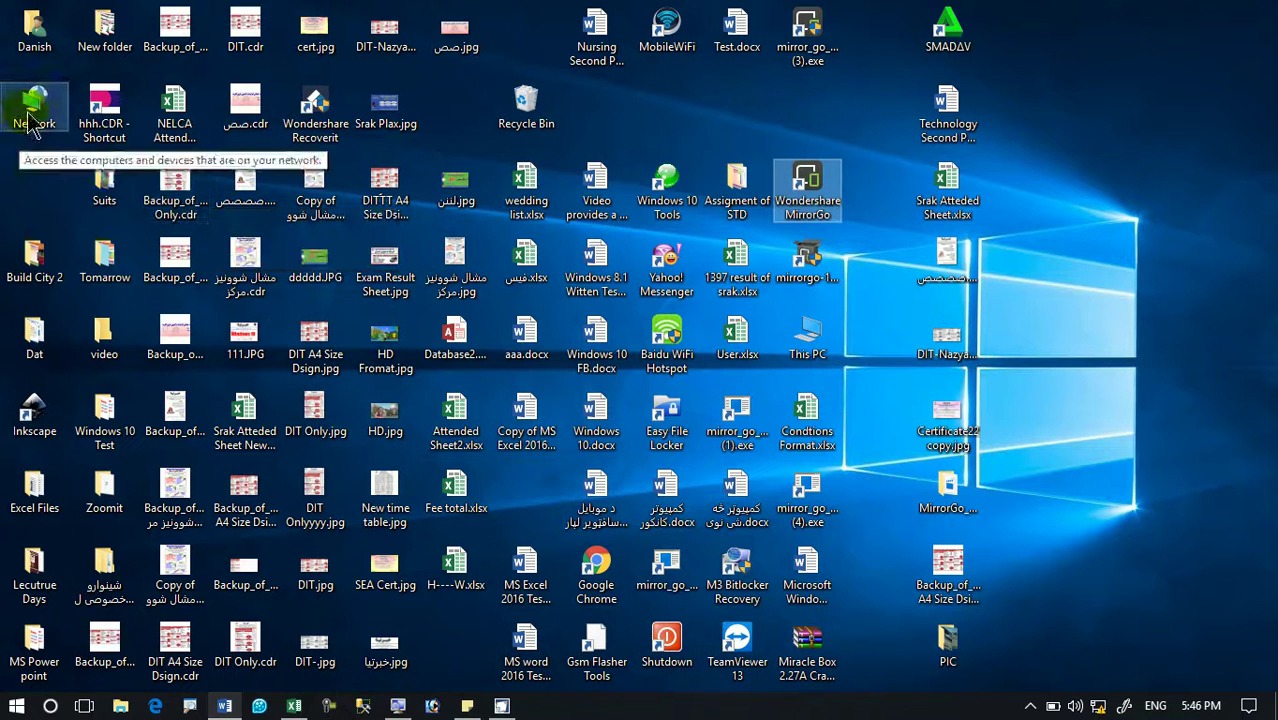
pyautogui.moveTo(34, 105); pyautogui.dragTo(36, 192)
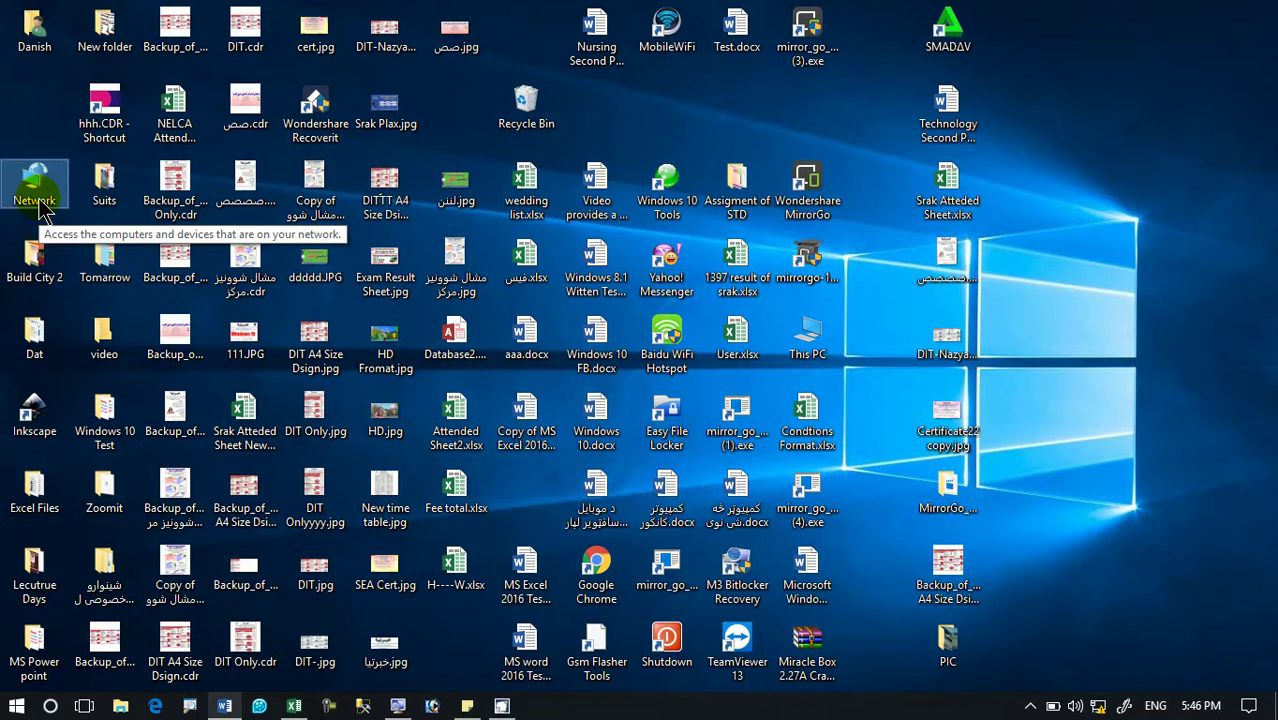
pyautogui.click(41, 202)
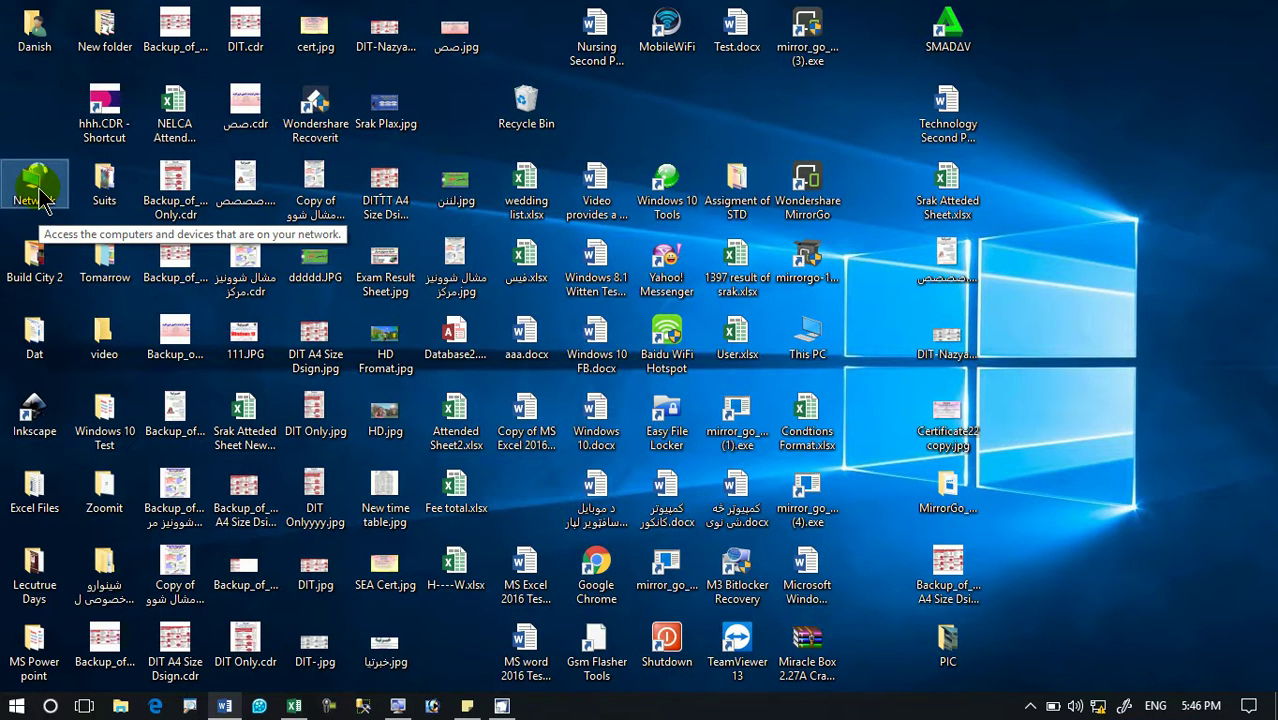
# - Open Network from the desktop and select the computer DESKTOP-Q4BP9QP
pyautogui.doubleClick(41, 200)
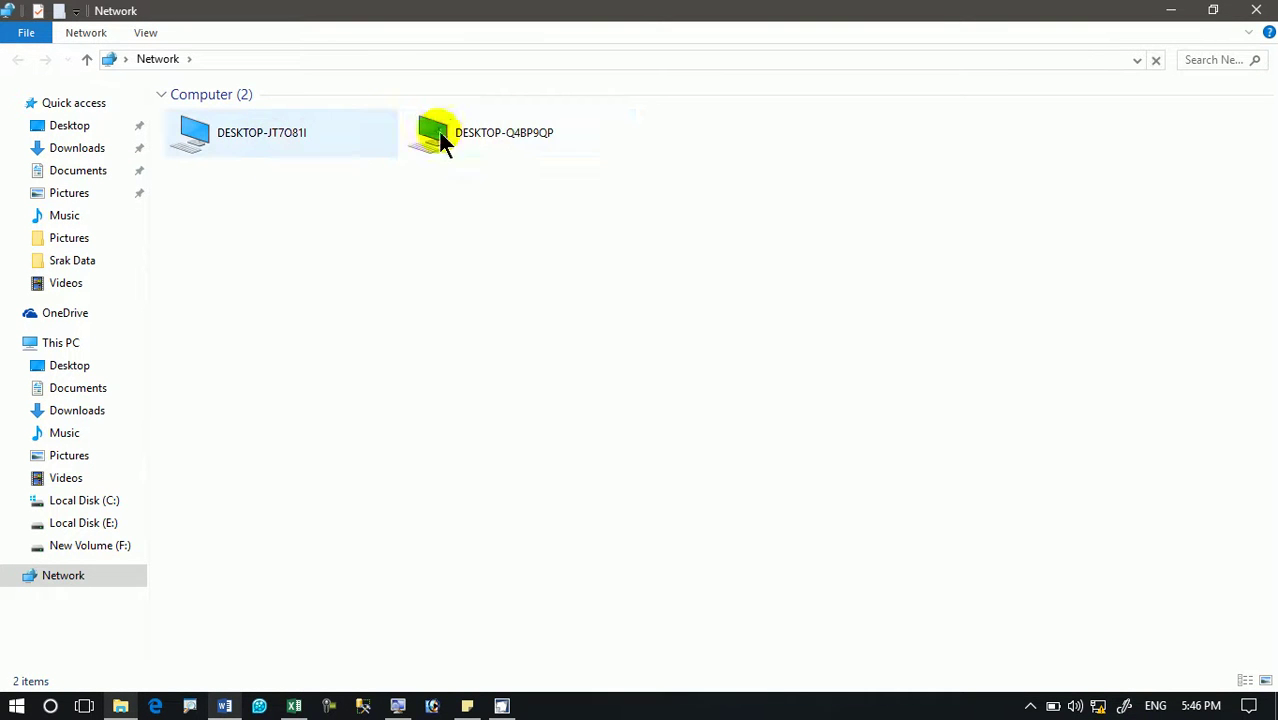
pyautogui.click(257, 134)
pyautogui.click(500, 134)
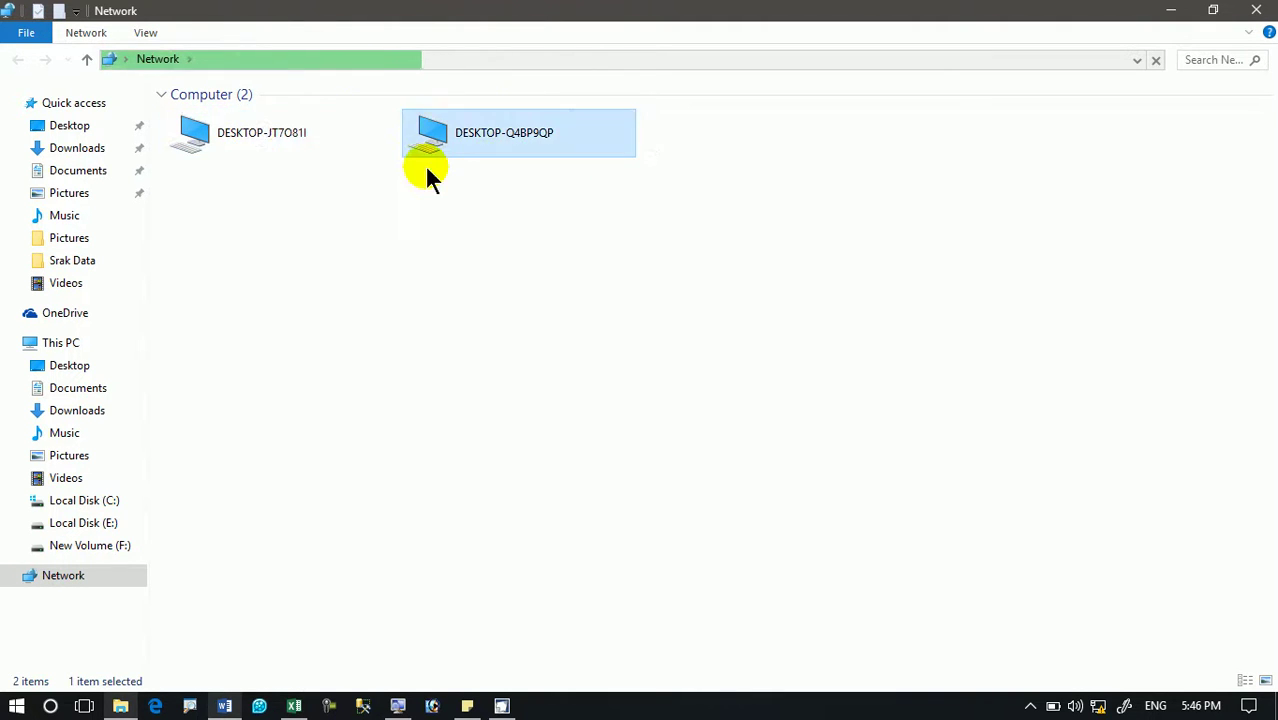
# - Select DESKTOP-JT7O81I and DESKTOP-Q4BP9QP in turn among the network computers and close the Network window
pyautogui.click(205, 136)
pyautogui.click(501, 136)
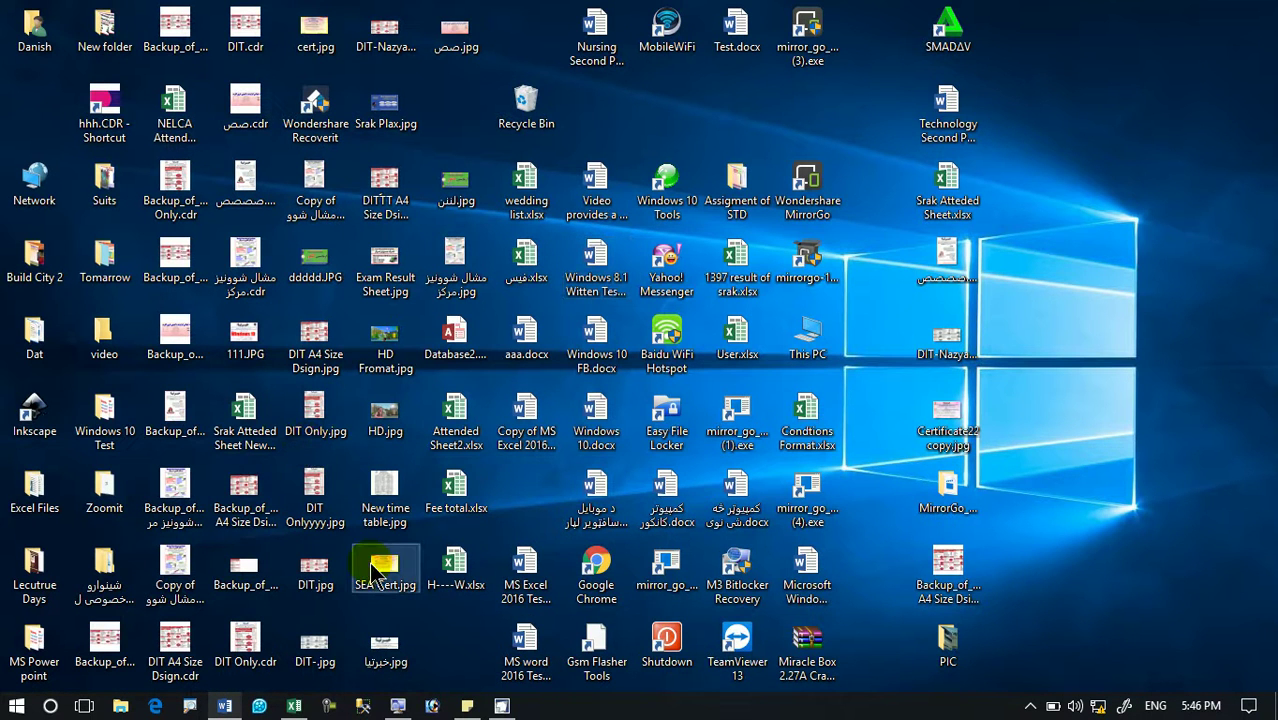
pyautogui.click(632, 500)
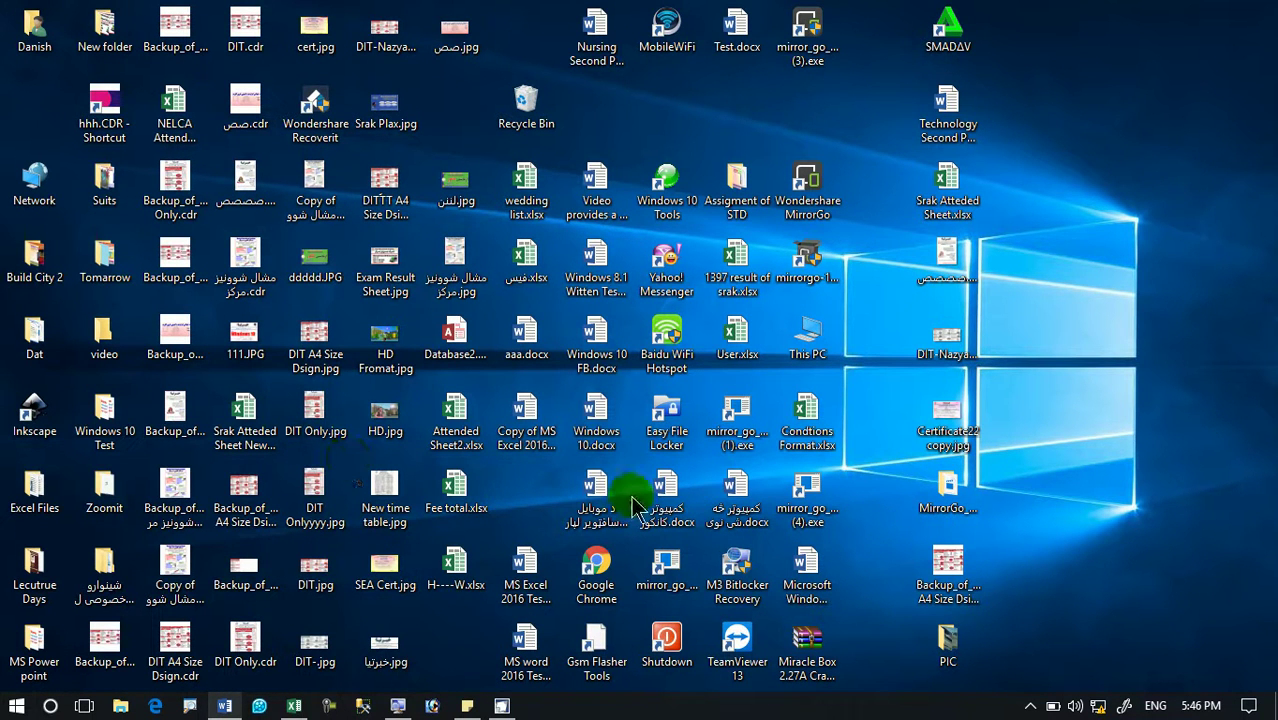
# - Open Remote Desktop Connection, try to connect to the computer at 10.0.0.6, and cancel the attempt
pyautogui.press('super')
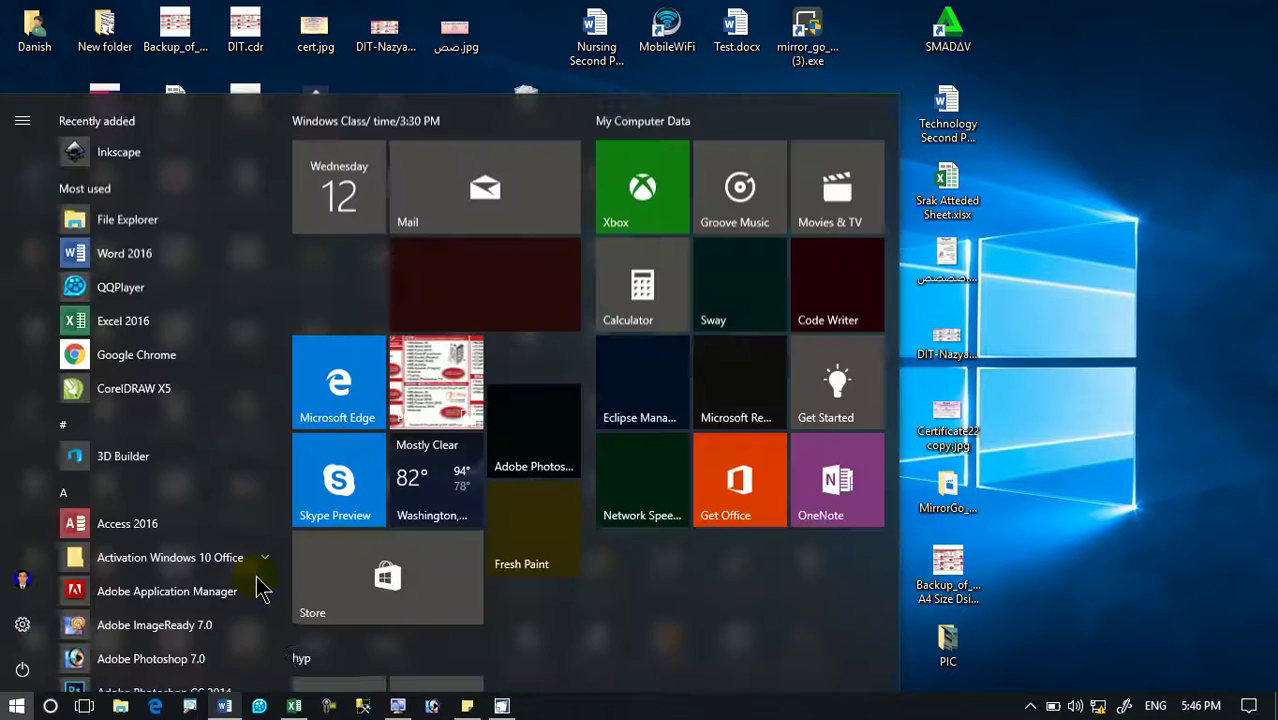
pyautogui.press('super')
pyautogui.write('rem')
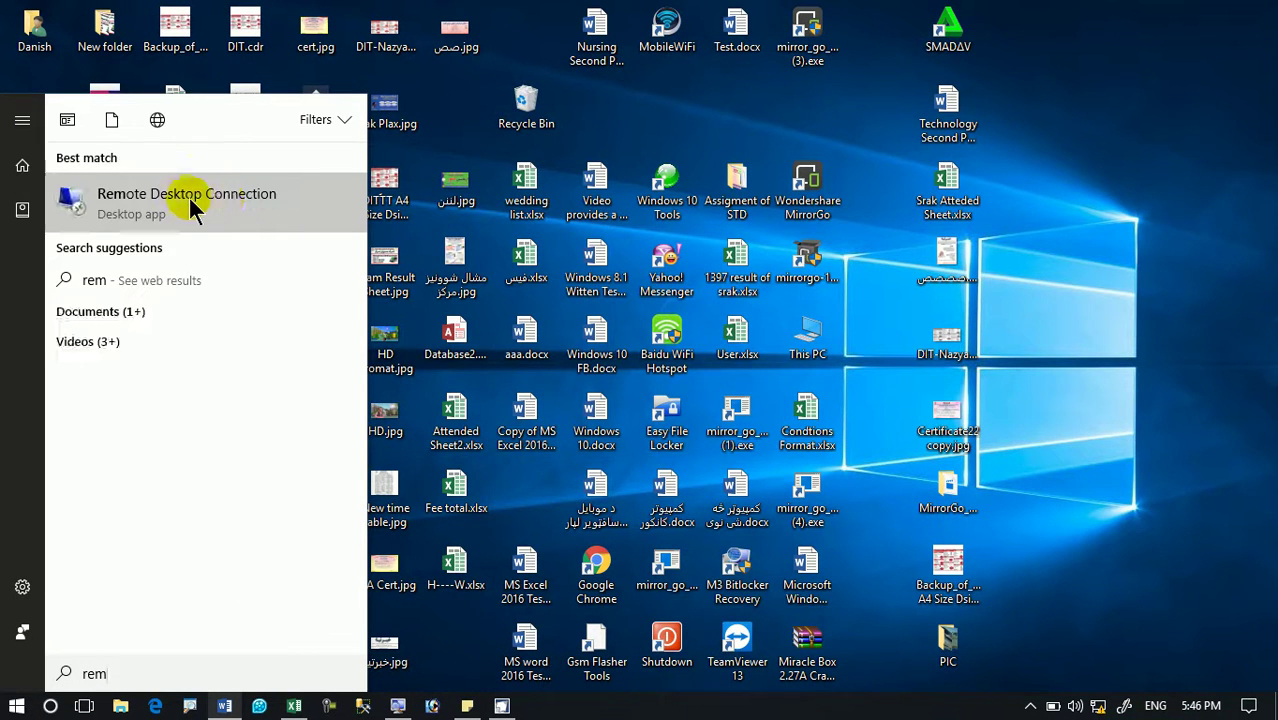
pyautogui.click(220, 205)
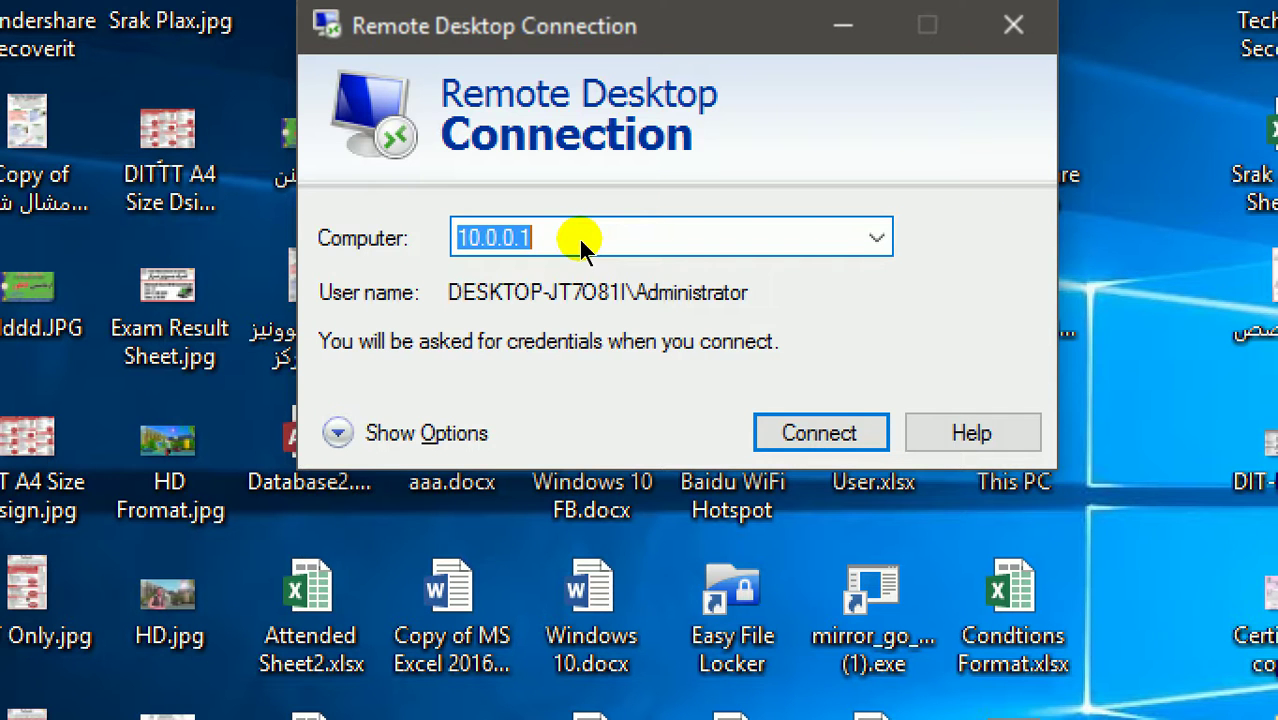
pyautogui.write('10.0.0.1')
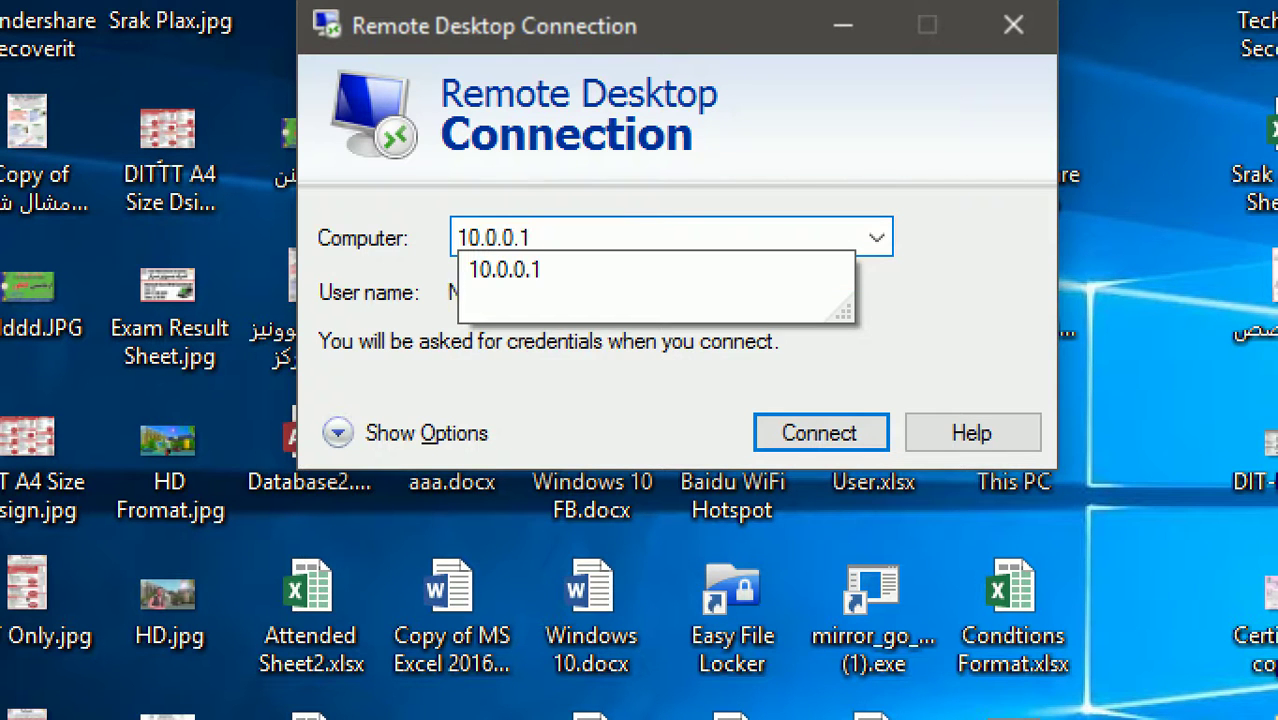
pyautogui.write('6')
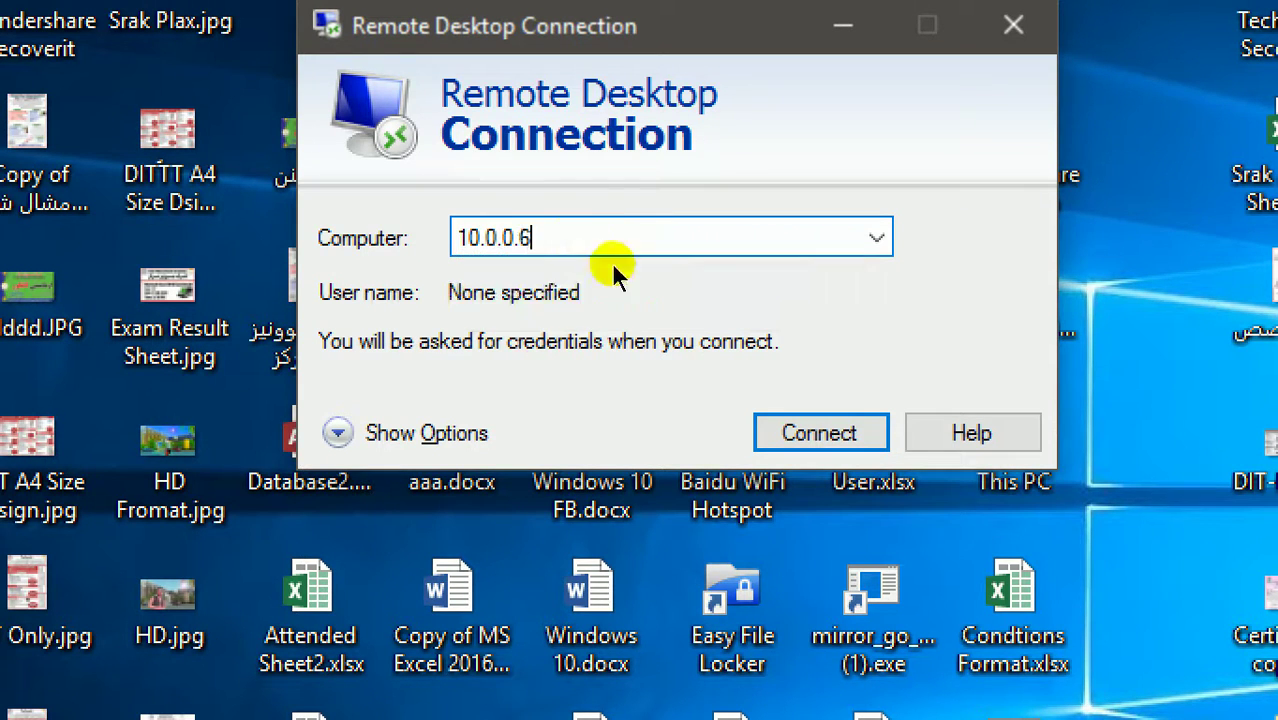
pyautogui.press('Return')
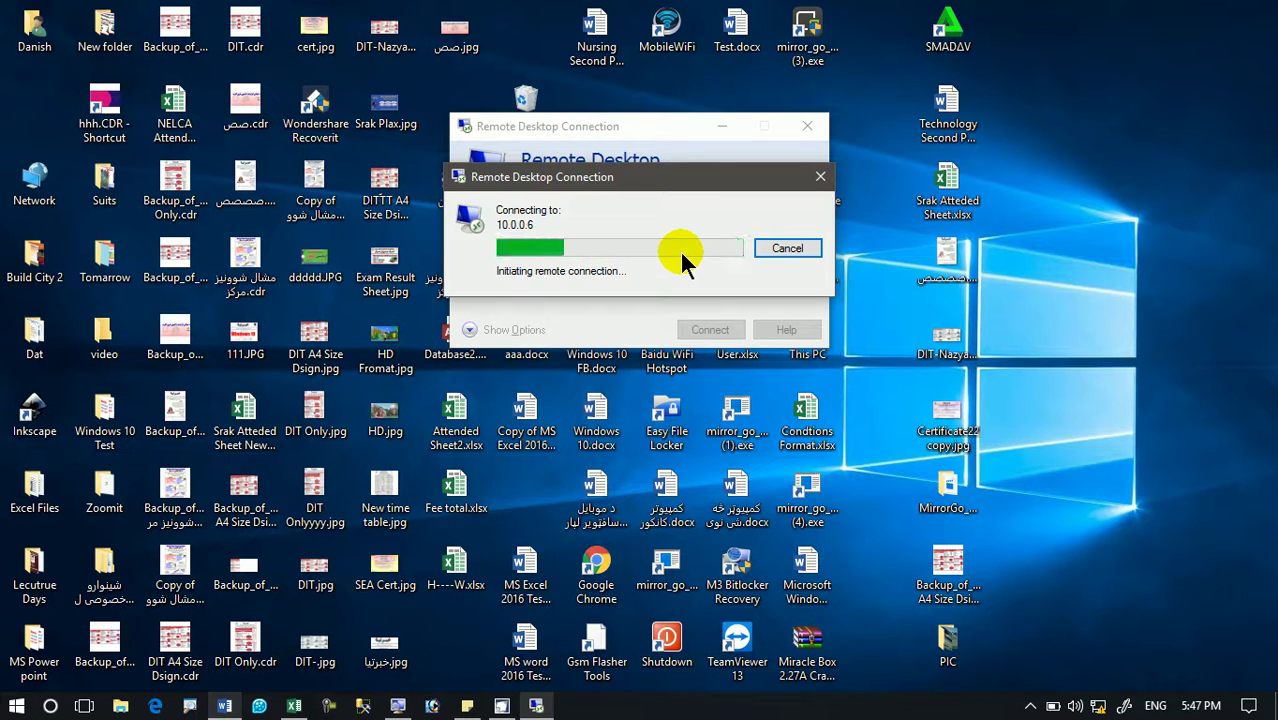
pyautogui.click(800, 250)
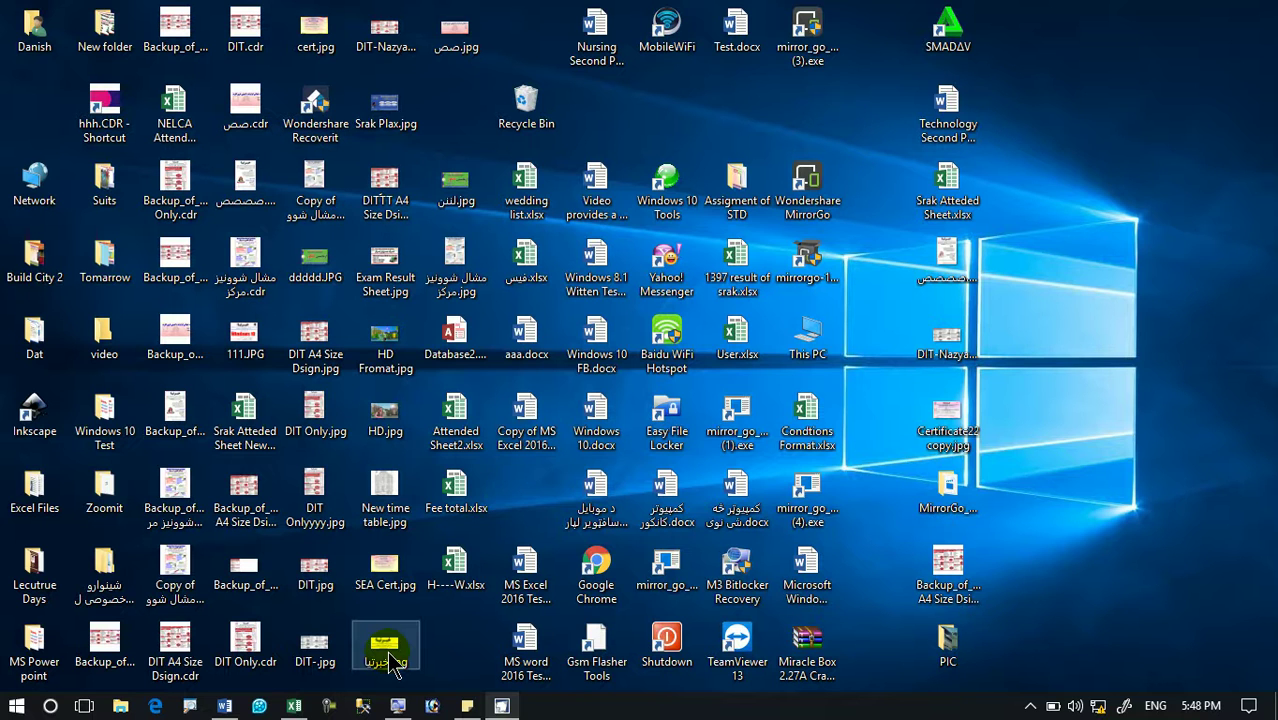
# - Open New Volume (F:) from This PC, copy the antivirus smadav folder, and close the File Explorer window
pyautogui.doubleClick(455, 345)
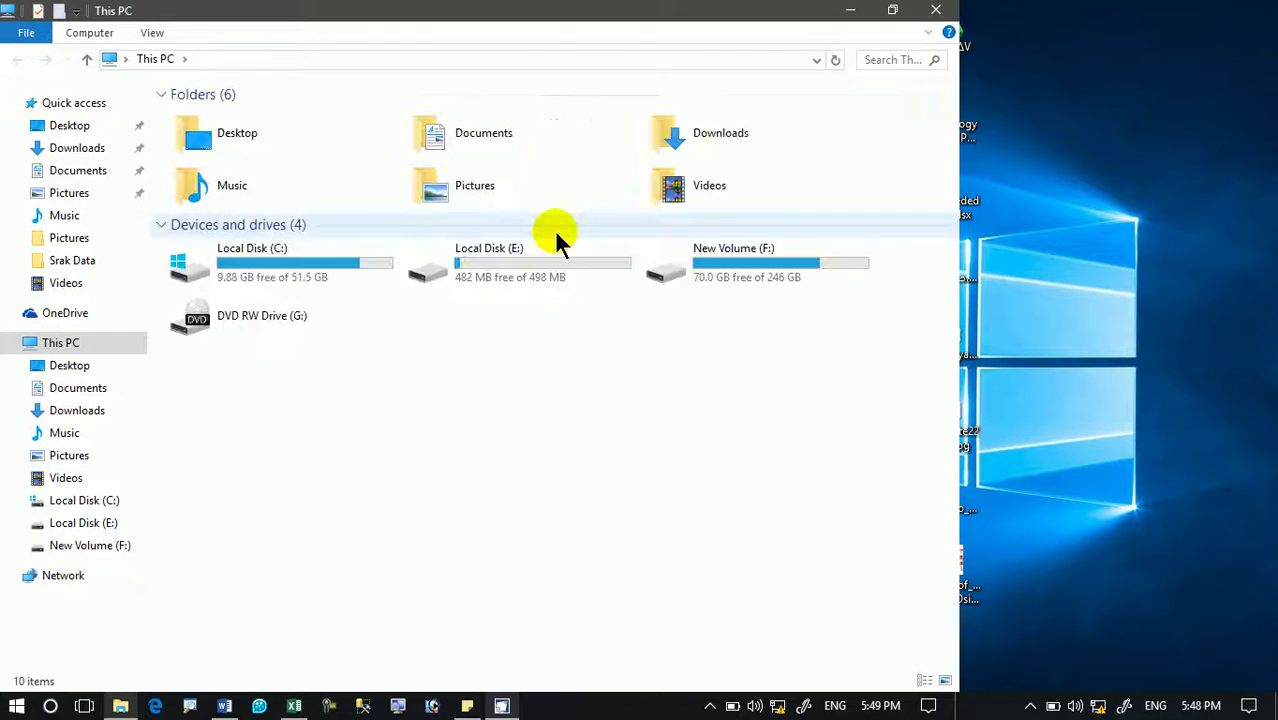
pyautogui.doubleClick(708, 277)
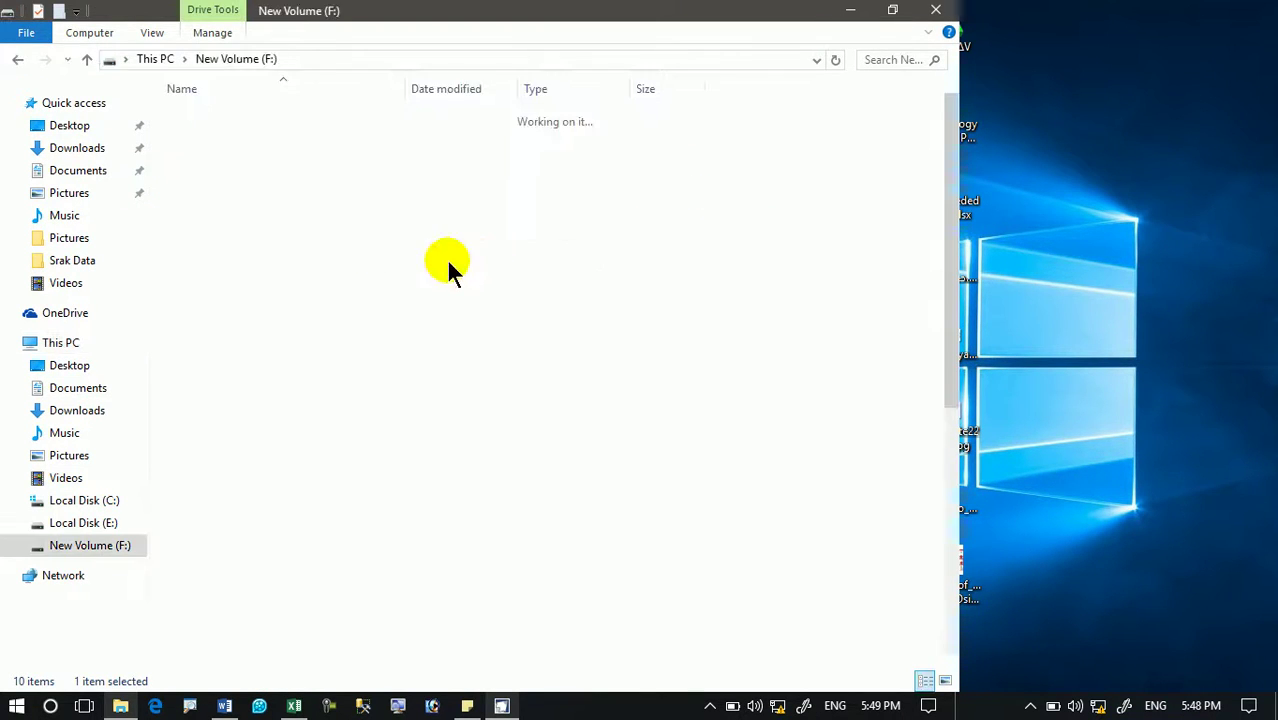
pyautogui.rightClick(250, 332)
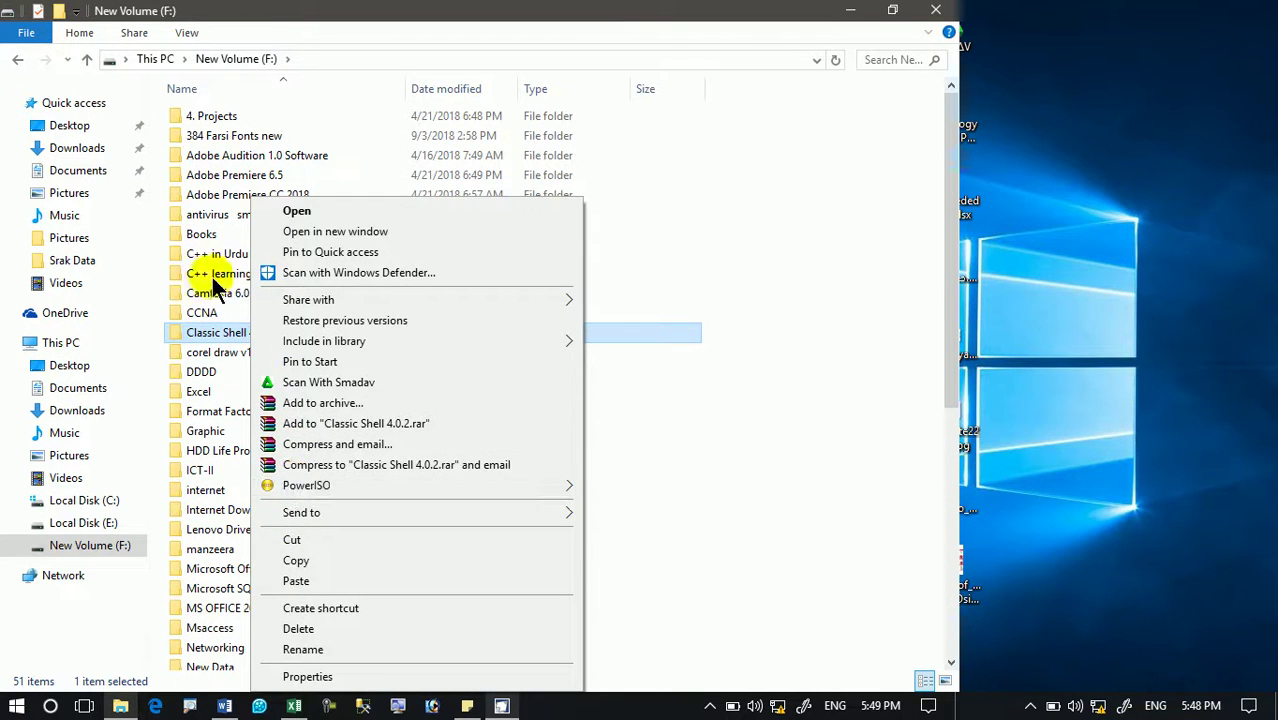
pyautogui.click(224, 215)
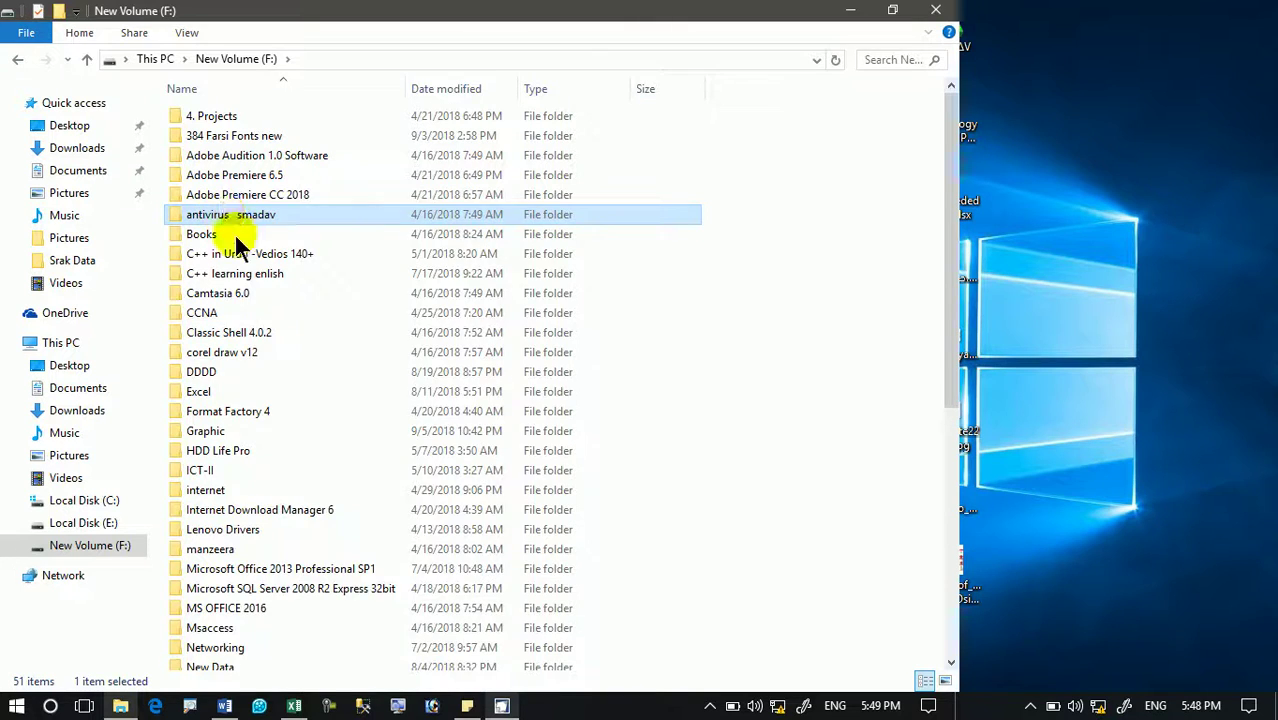
pyautogui.rightClick(229, 230)
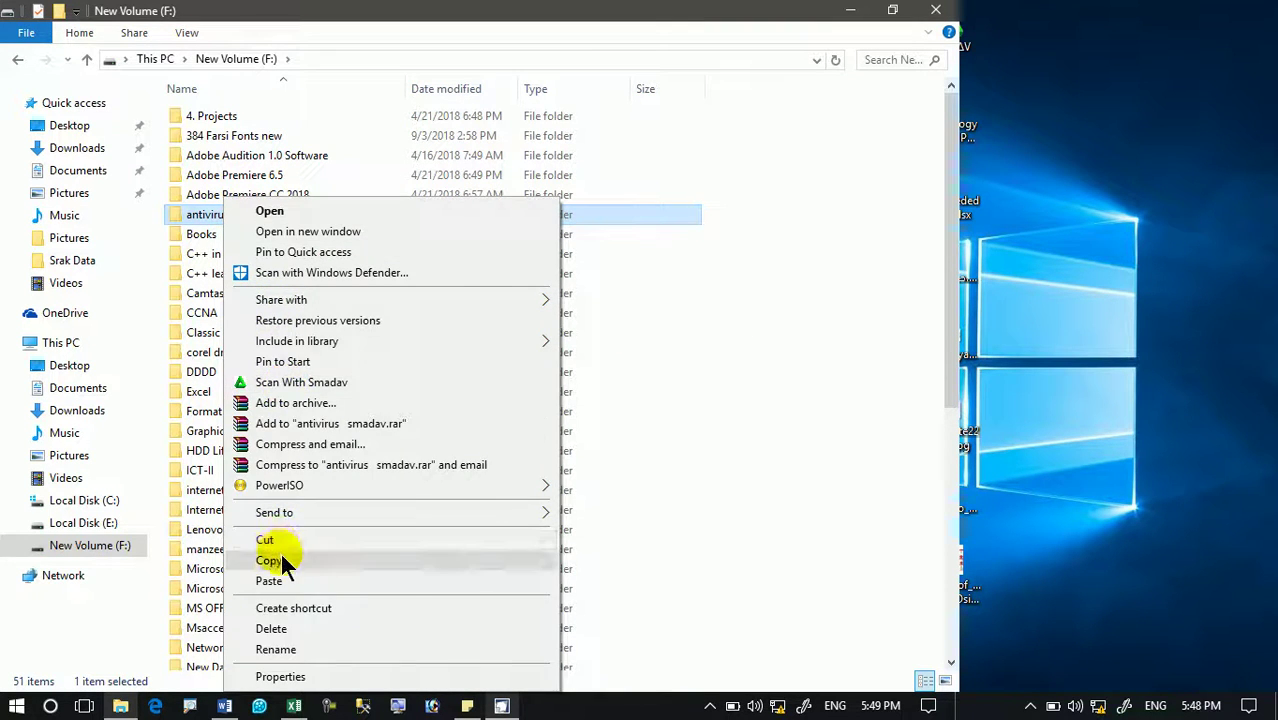
pyautogui.click(285, 561)
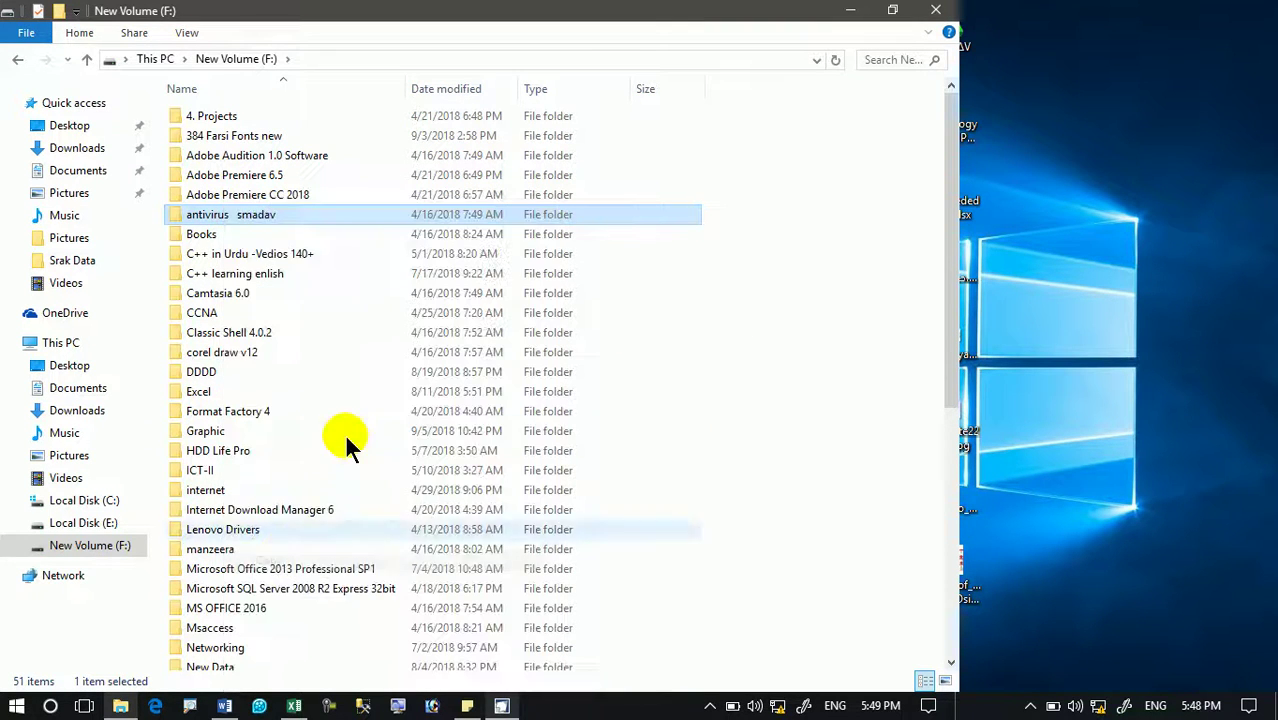
pyautogui.click(935, 10)
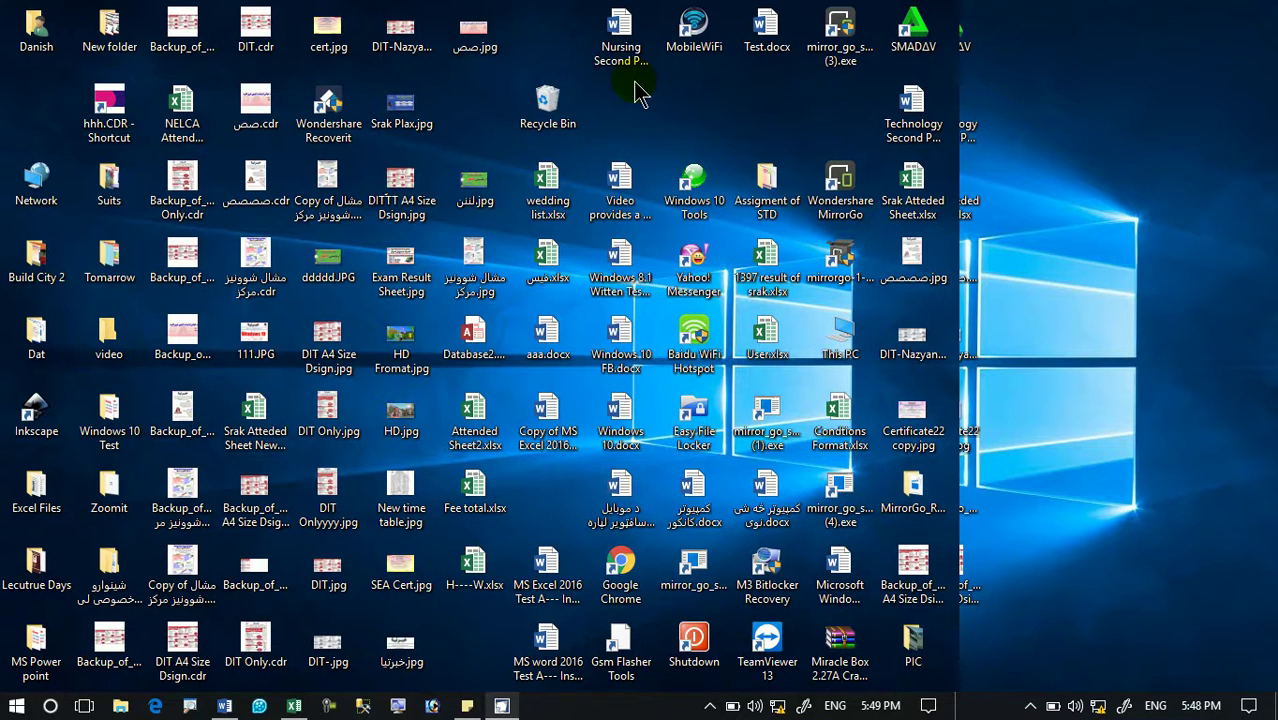